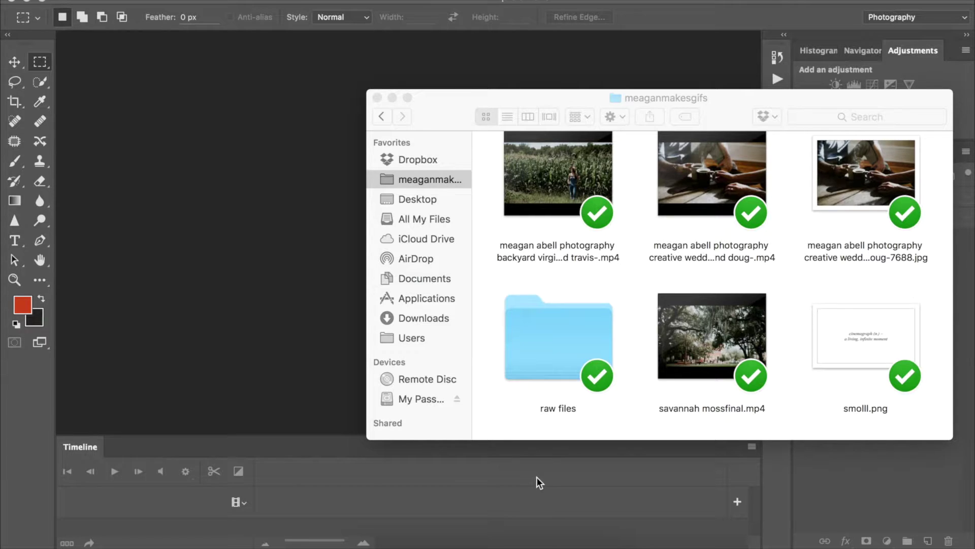
Open the creative wedding .mp4 coffee-cups video in Photoshop as Layer 1 and hide the Properties panel.
mouse_move(522, 203)
left_click(757, 179)
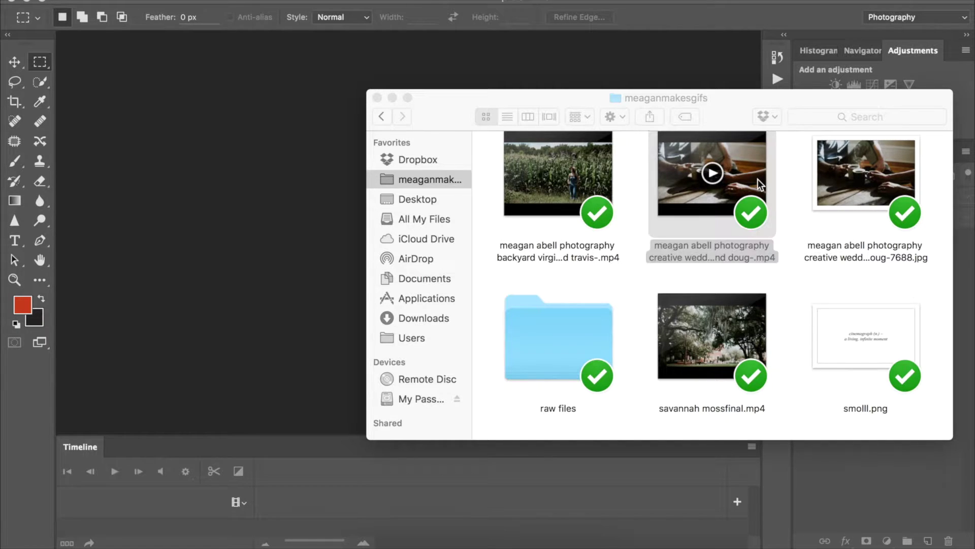
left_click_drag(757, 179, 447, 546)
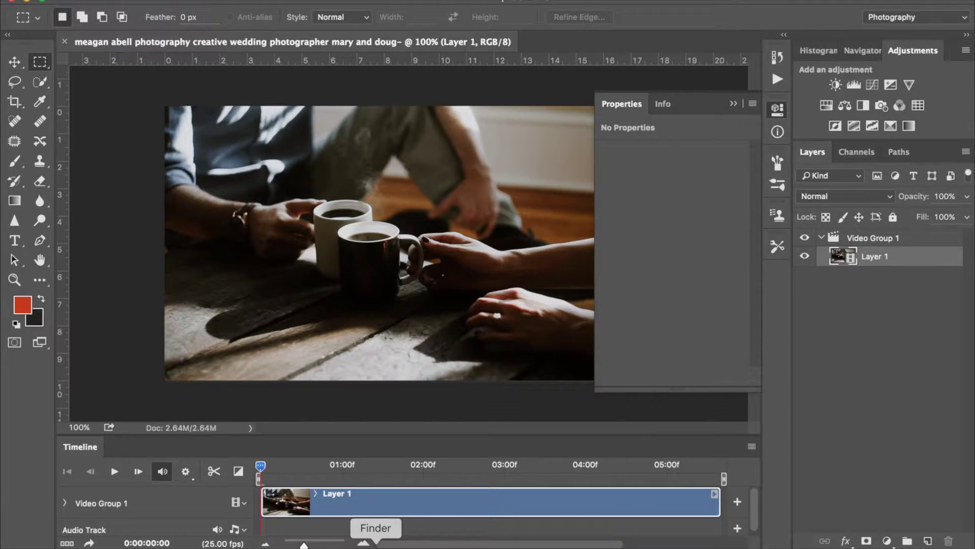
left_click(376, 544)
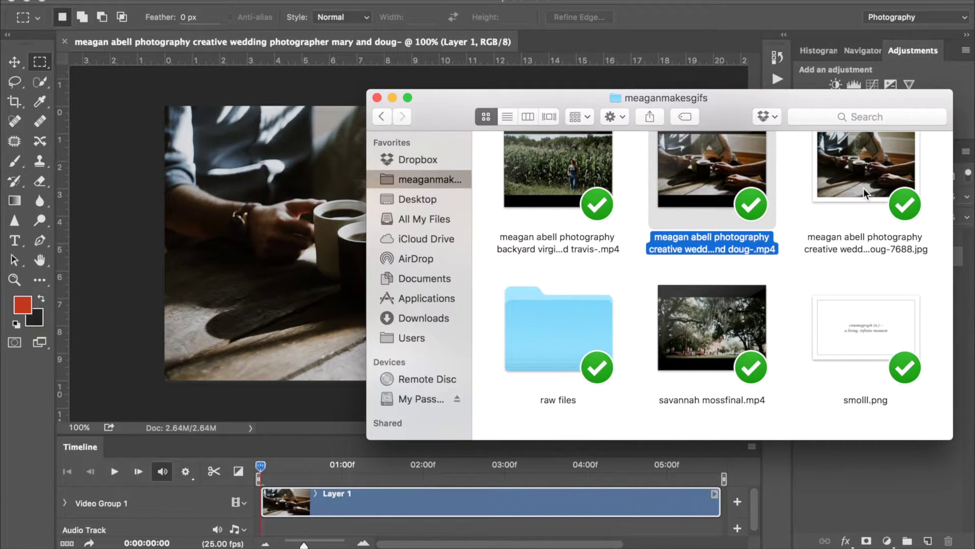
left_click(109, 301)
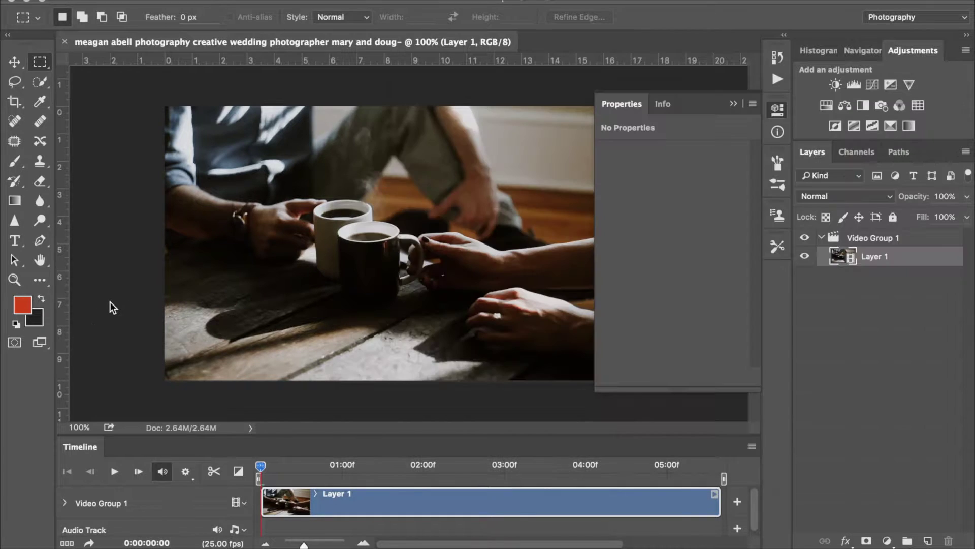
left_click(781, 111)
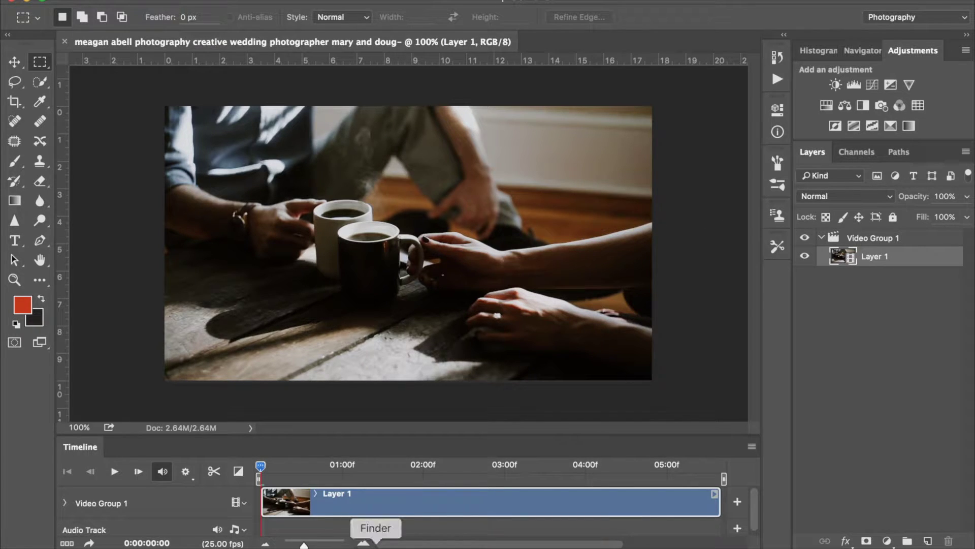
left_click(373, 543)
Open the steaming-coffee 7688.jpg photo and resize it to 1280 px wide (1280 × 853).
left_click(852, 166)
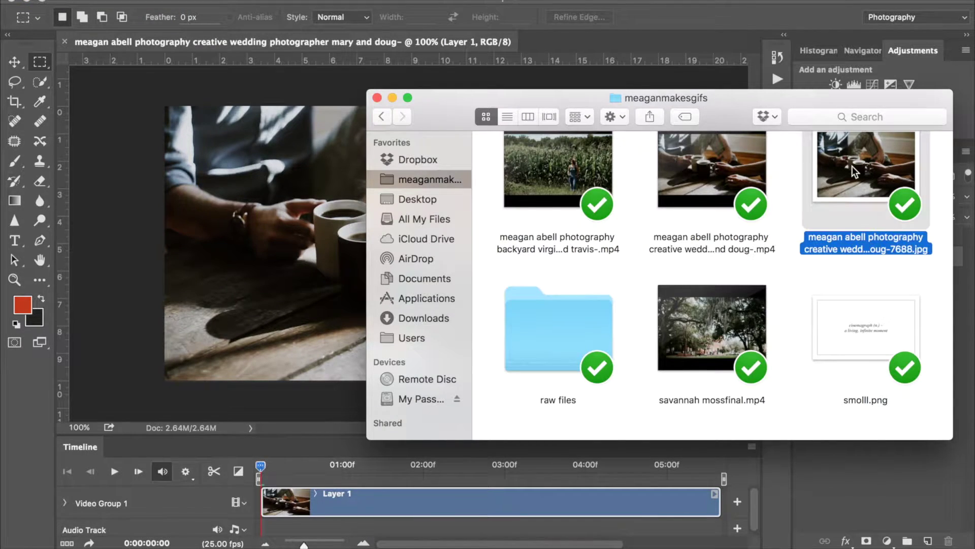
left_click_drag(852, 166, 441, 544)
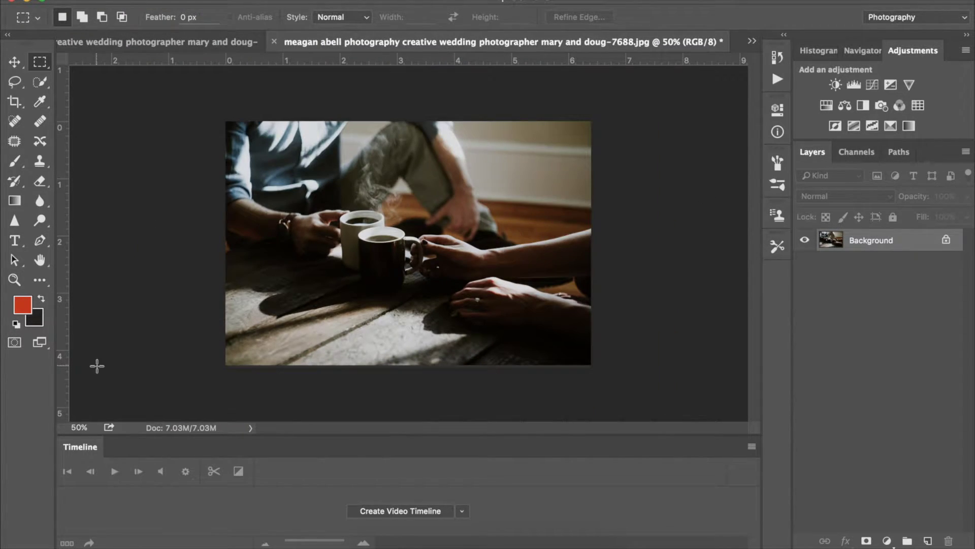
key("super+alt+i")
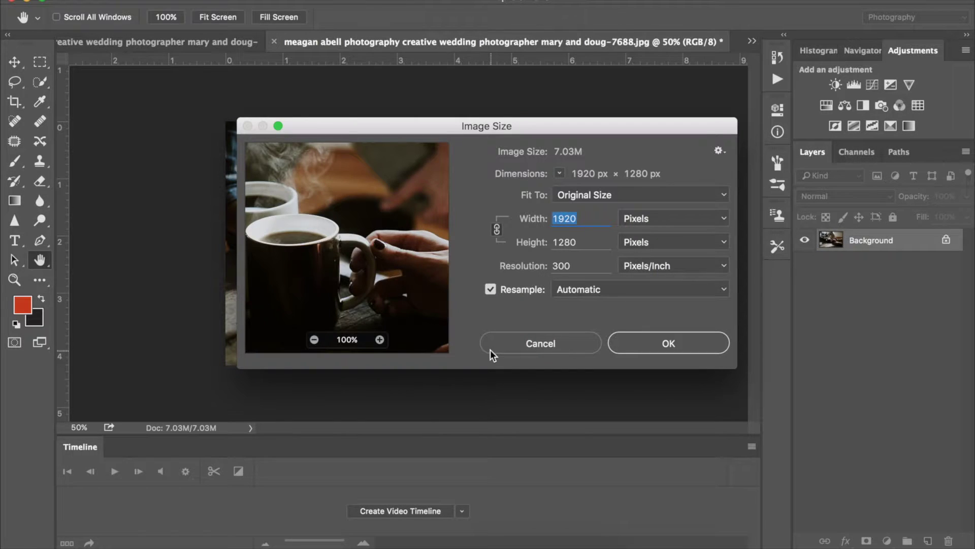
type("1")
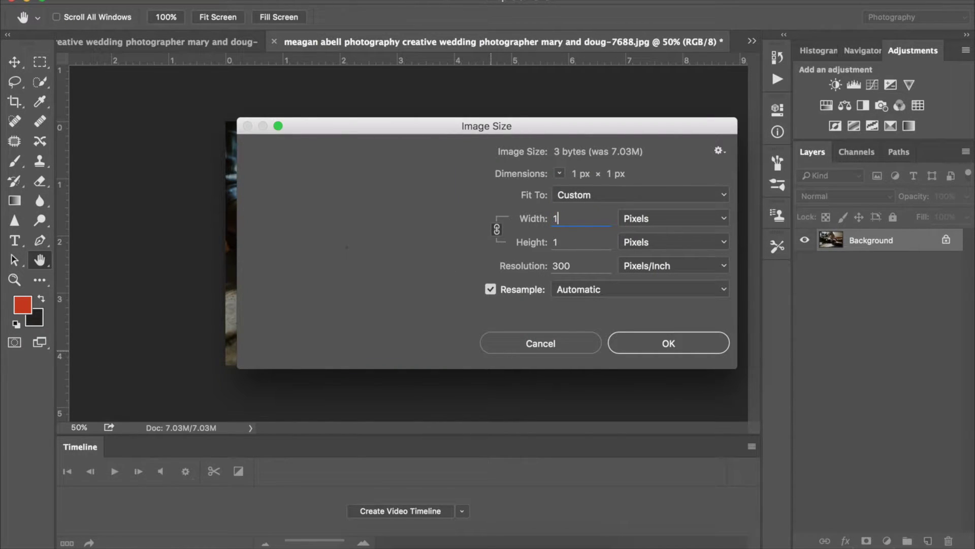
type("280")
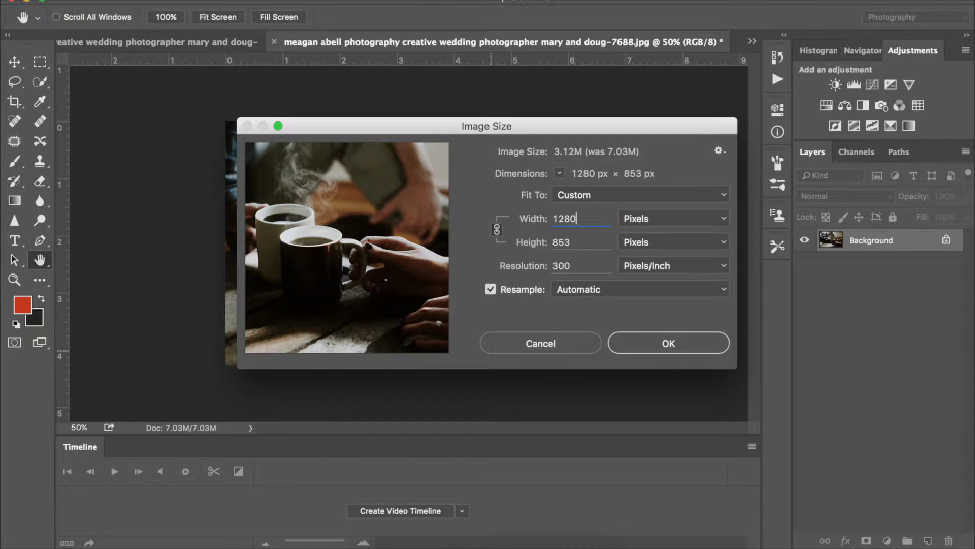
key("Return")
Select all of the resized photo and return to the video document, removing a stray pasted layer.
key("super+a")
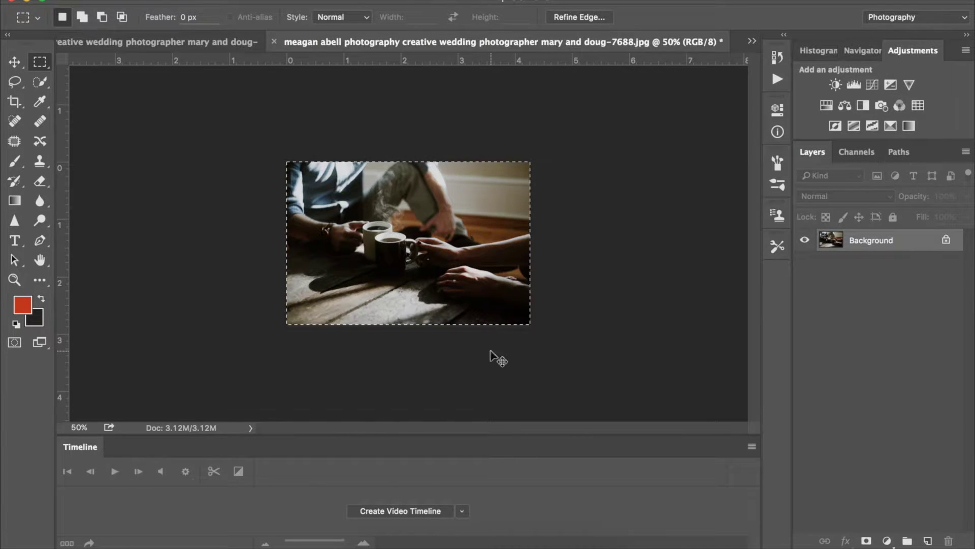
left_click(232, 43)
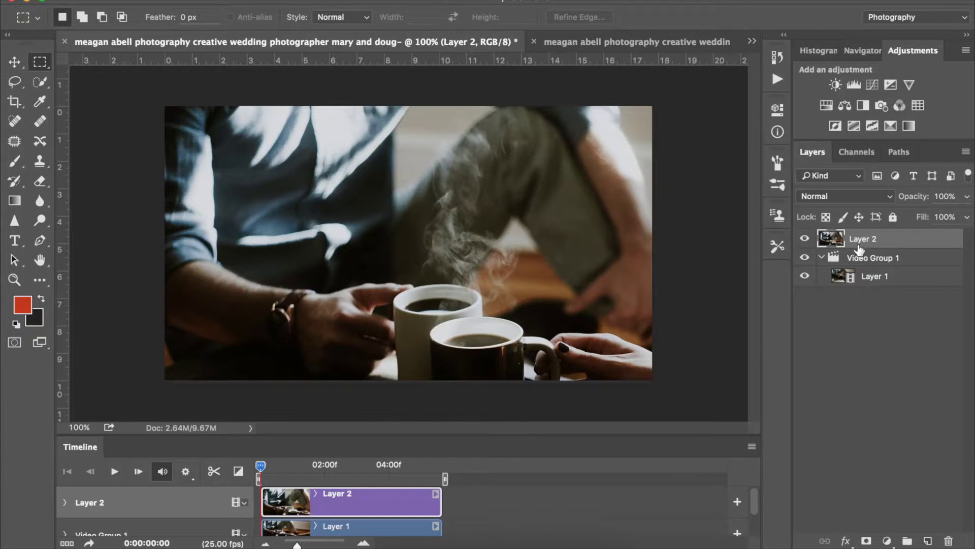
key("BackSpace")
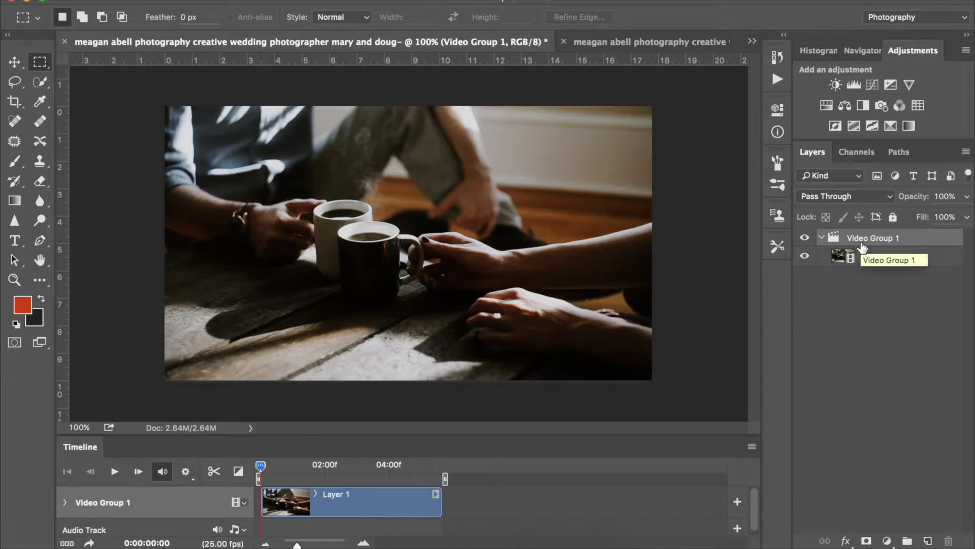
left_click(629, 41)
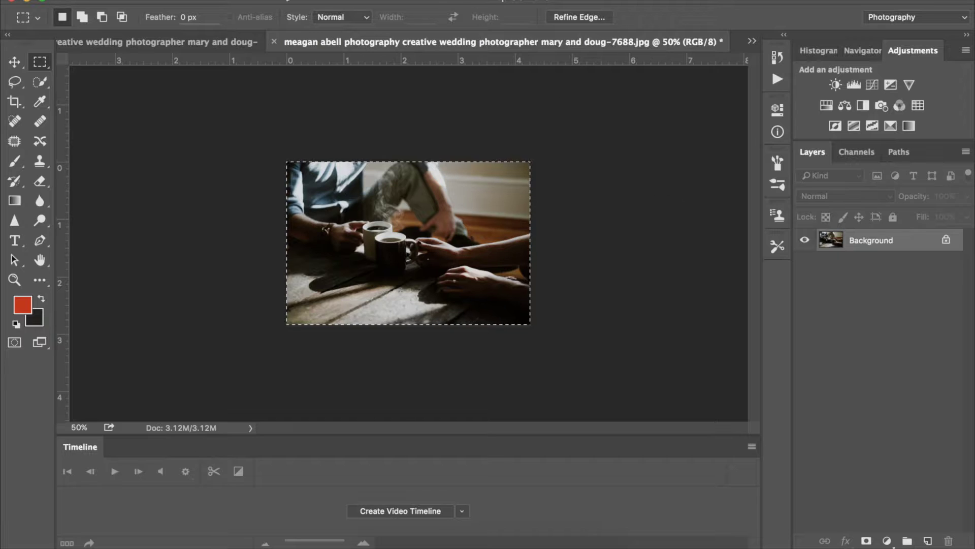
left_click(226, 44)
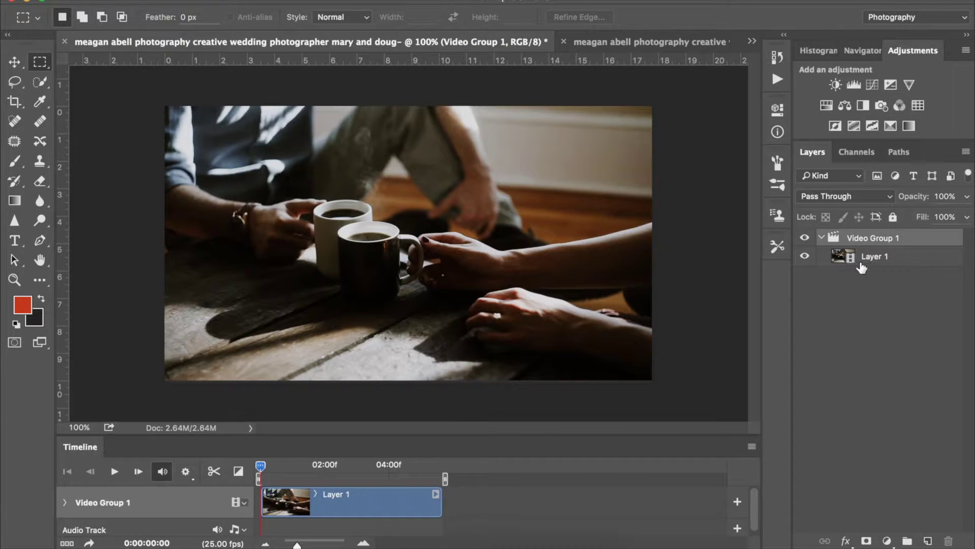
Paste the photo as Layer 2 above Video Group 1 and move its clip to the timeline start.
key("cmd+v")
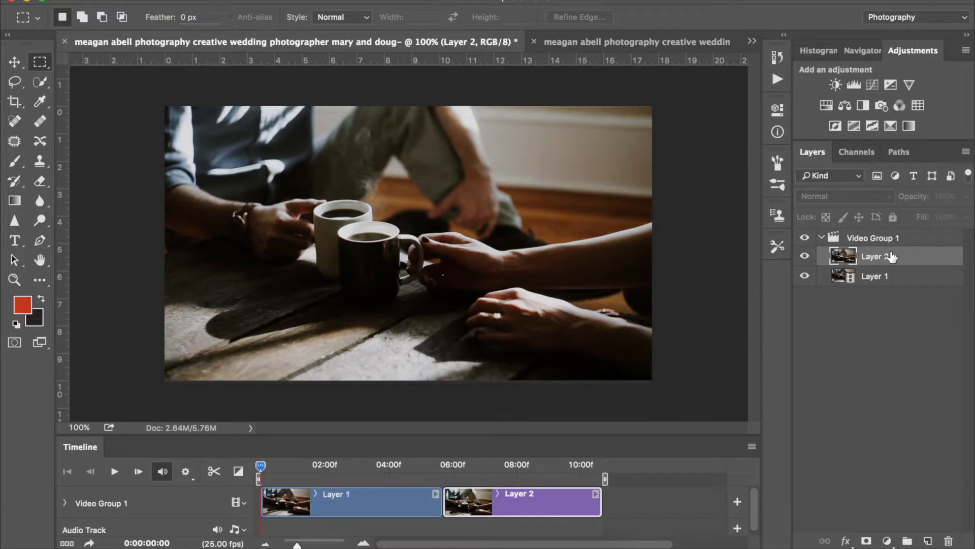
left_click_drag(892, 257, 872, 231)
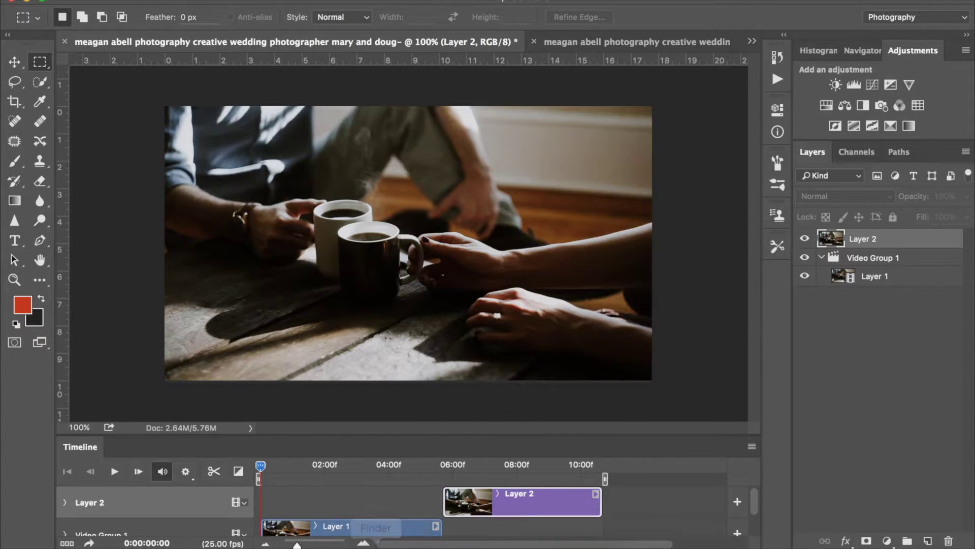
left_click_drag(468, 505, 286, 504)
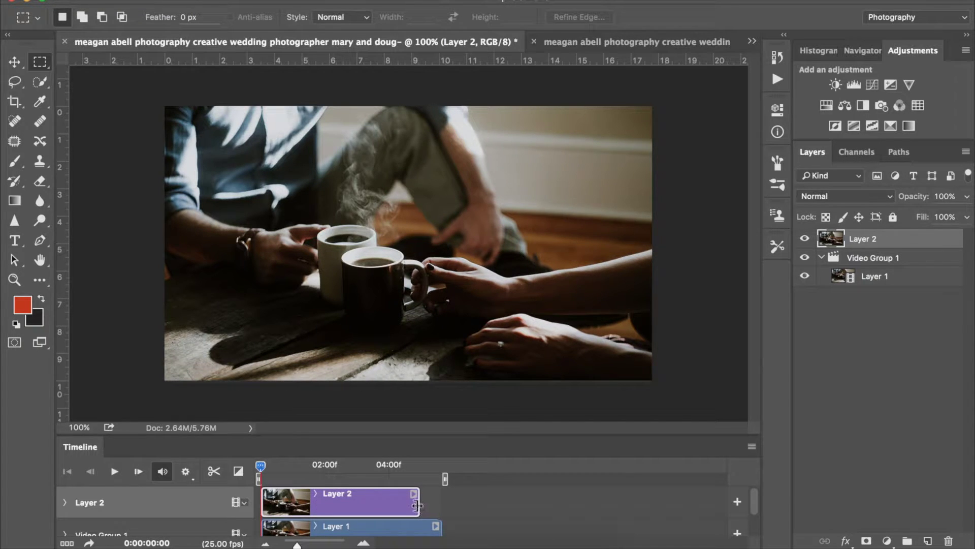
left_click_drag(419, 505, 435, 505)
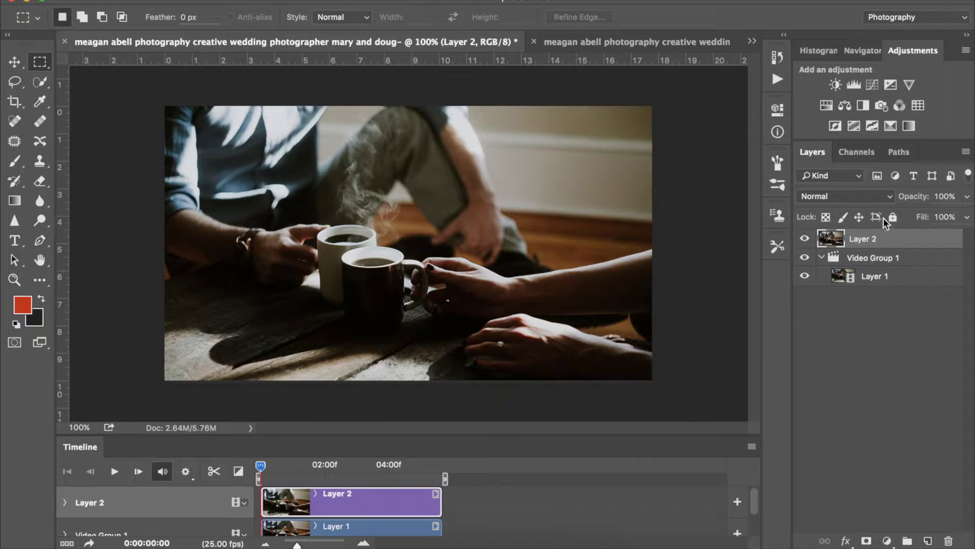
left_click_drag(909, 239, 893, 225)
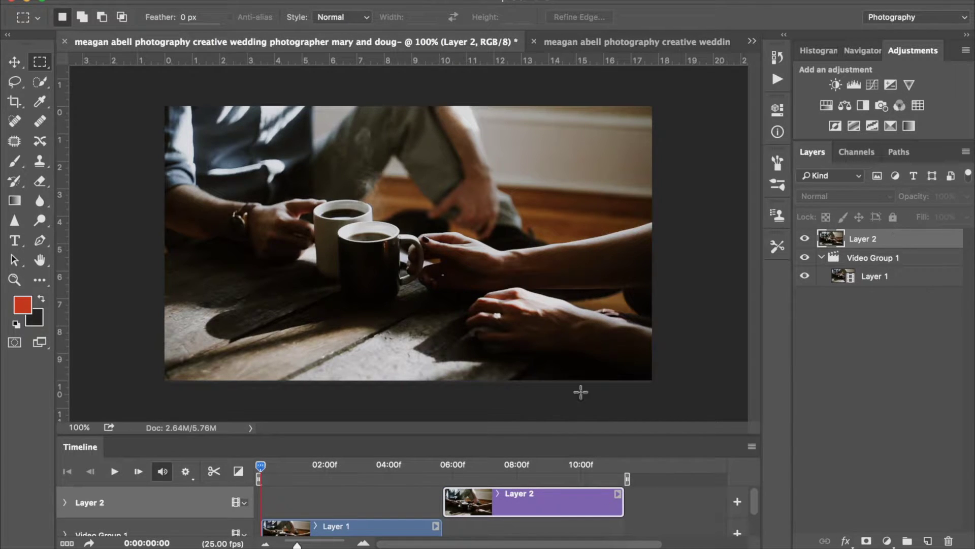
Trim the Layer 2 clip shorter and set the current time back to 01:14.
left_click_drag(537, 490, 359, 502)
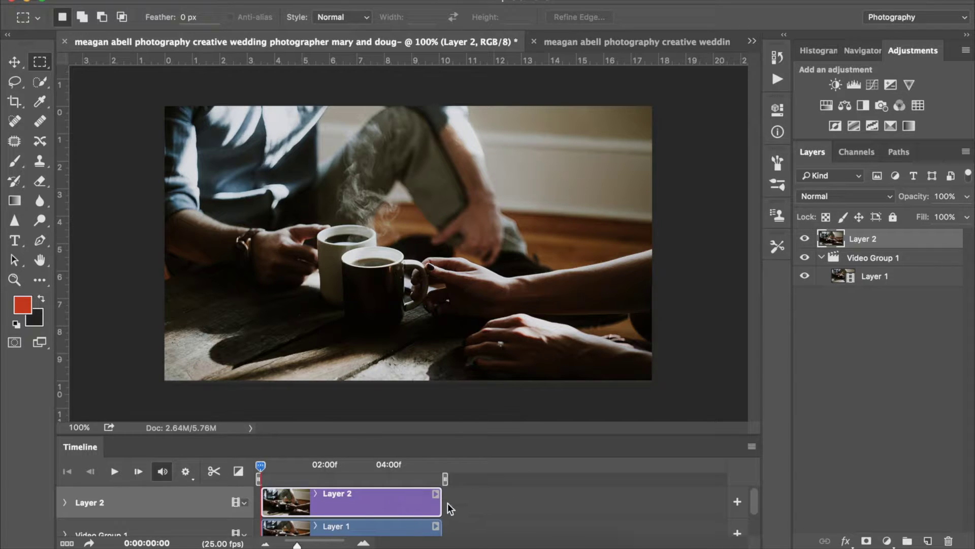
left_click_drag(442, 503, 376, 502)
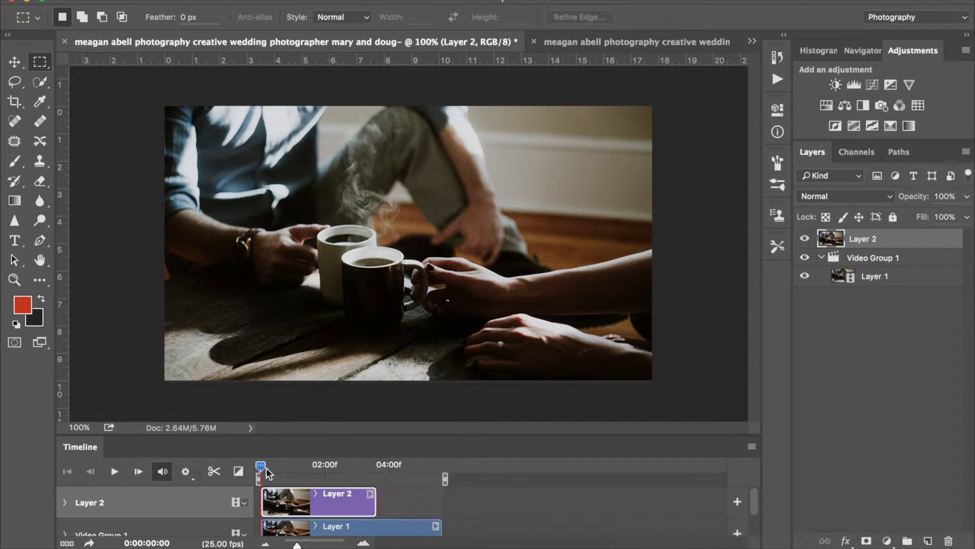
left_click_drag(265, 468, 402, 470)
left_click(311, 480)
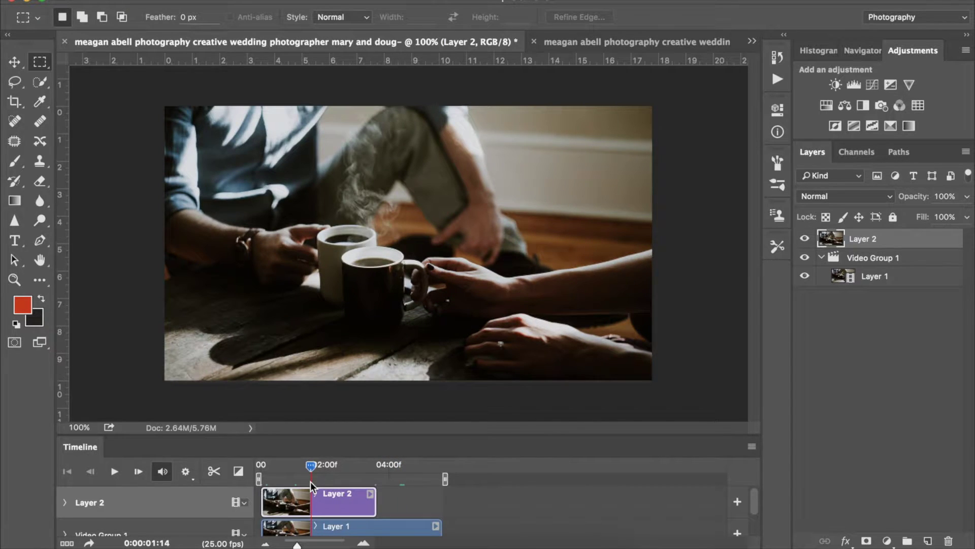
Extend Layer 2 to the full video length and, at 50% opacity, nudge it into alignment with the video.
left_click_drag(376, 501, 443, 501)
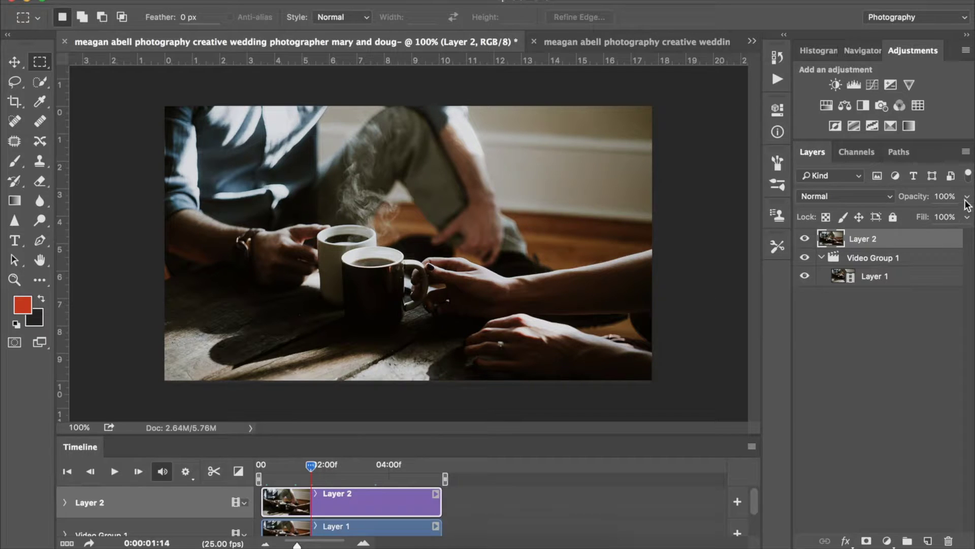
left_click_drag(966, 201, 929, 212)
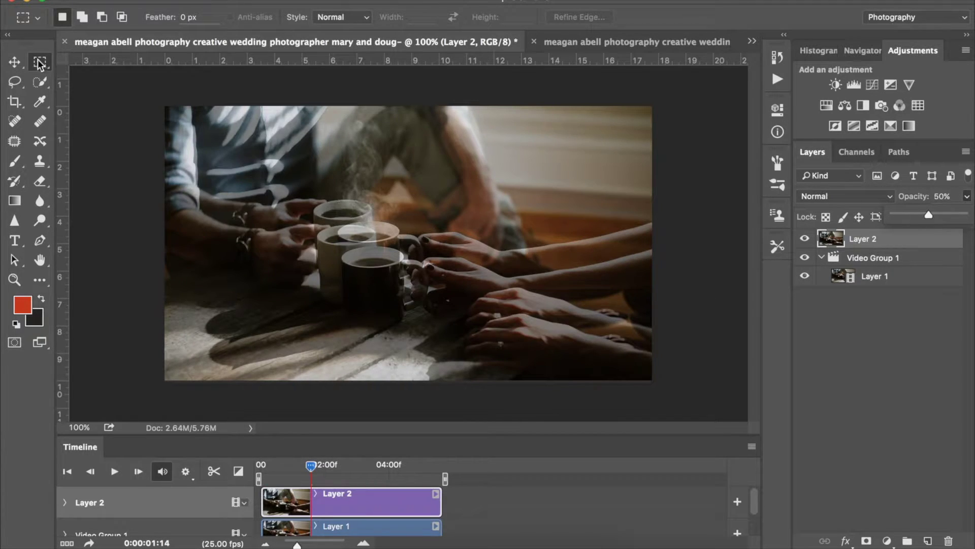
left_click(18, 62)
left_click_drag(571, 213, 559, 183)
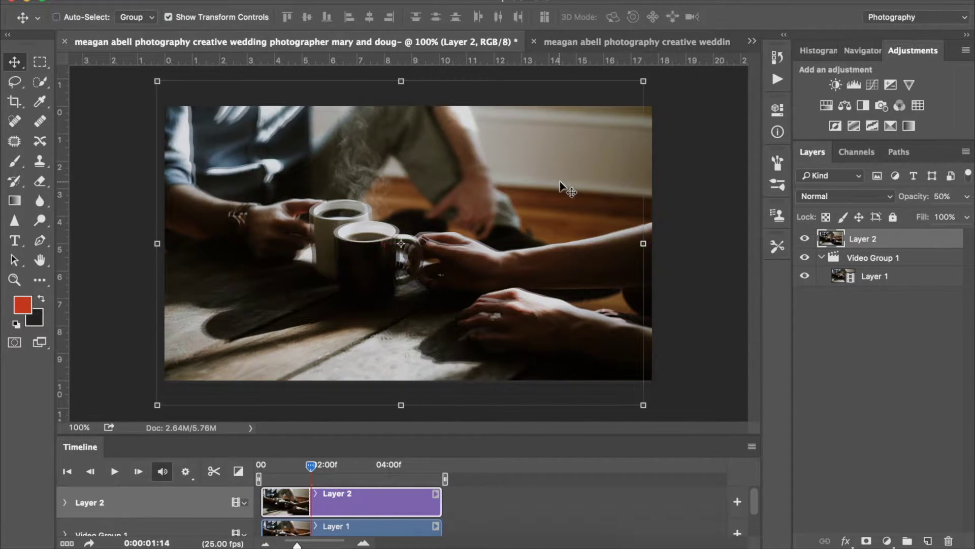
key("Right")
key("Right")
key("Right")
key("Right")
key("Right")
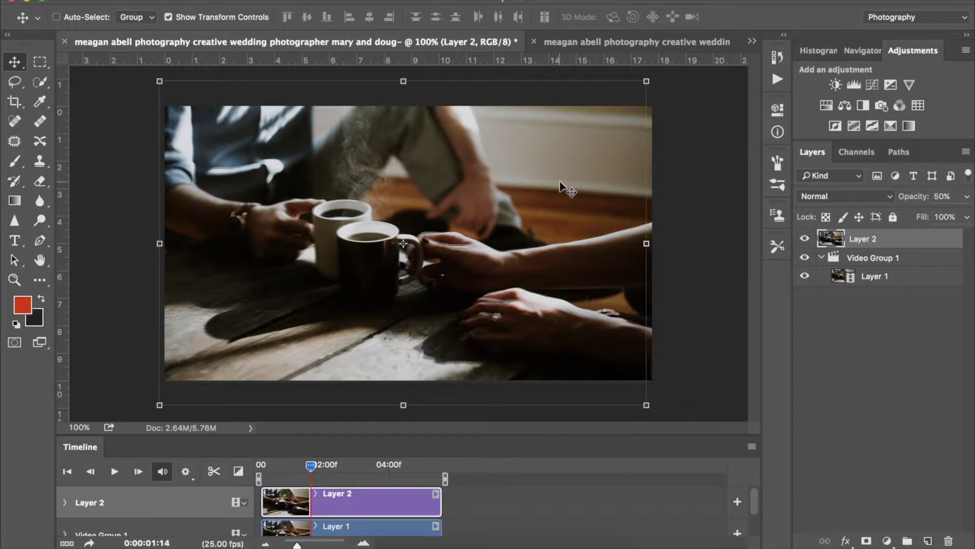
key("Up")
key("Up")
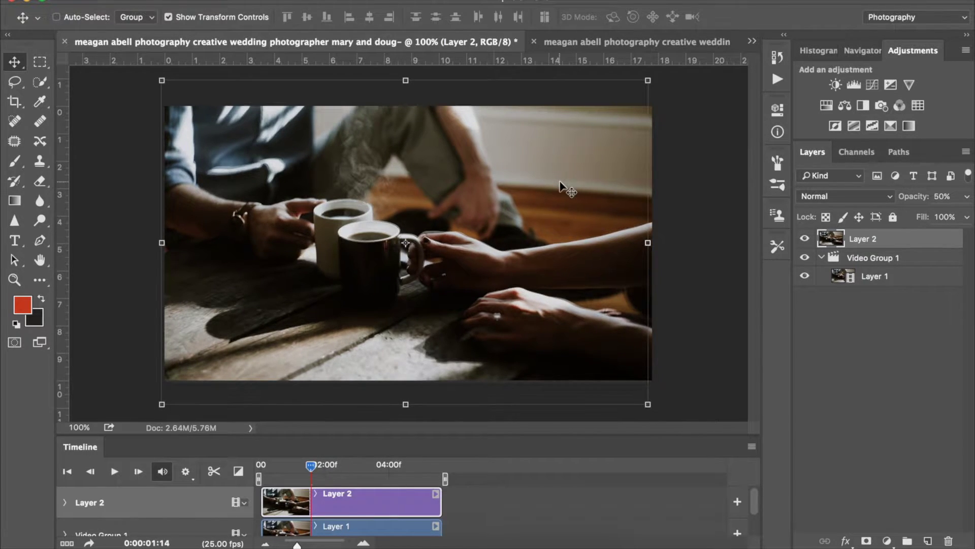
key("Left")
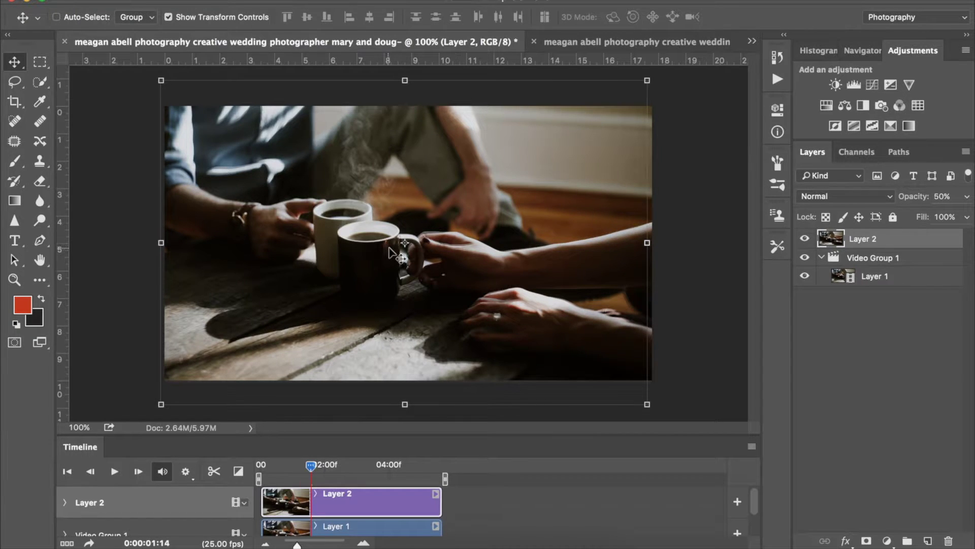
Restore Layer 2's opacity to 100%.
left_click(968, 197)
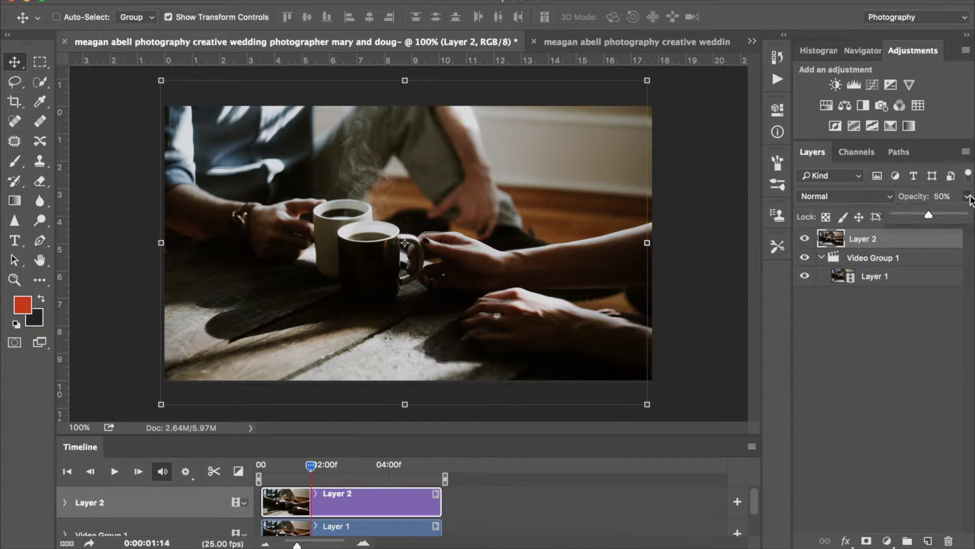
left_click_drag(927, 217, 967, 215)
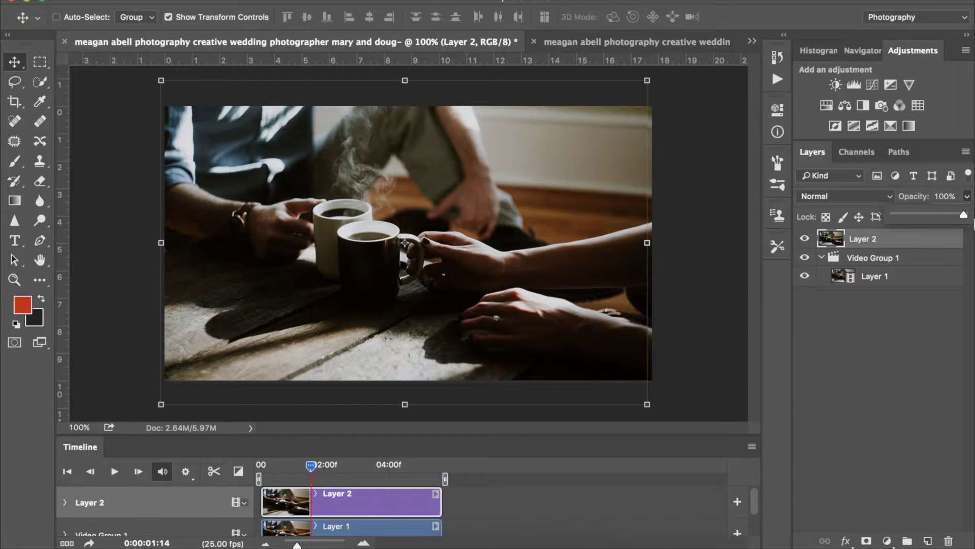
left_click(898, 244)
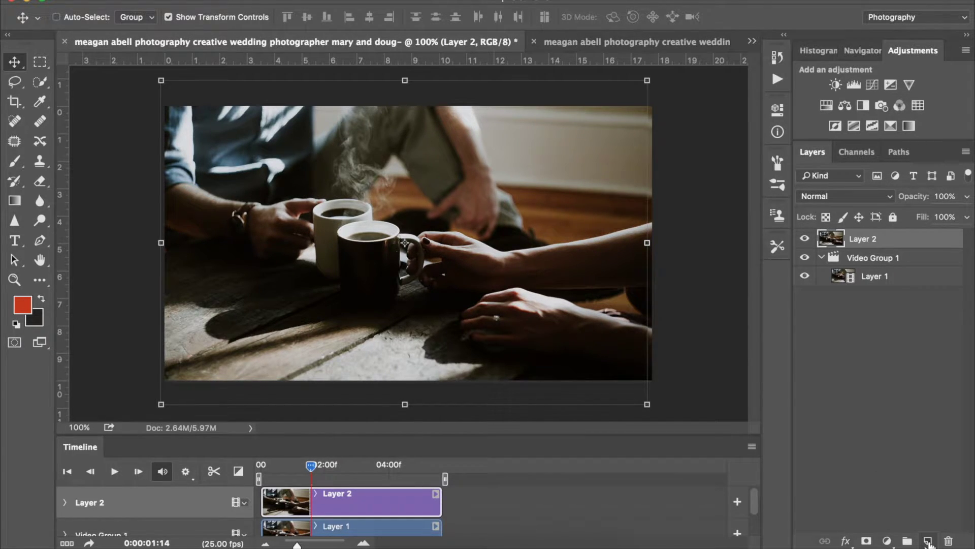
Create Layer 3 and stretch its clip from 0:00 to end at 05:17 like Layer 2.
left_click(928, 541)
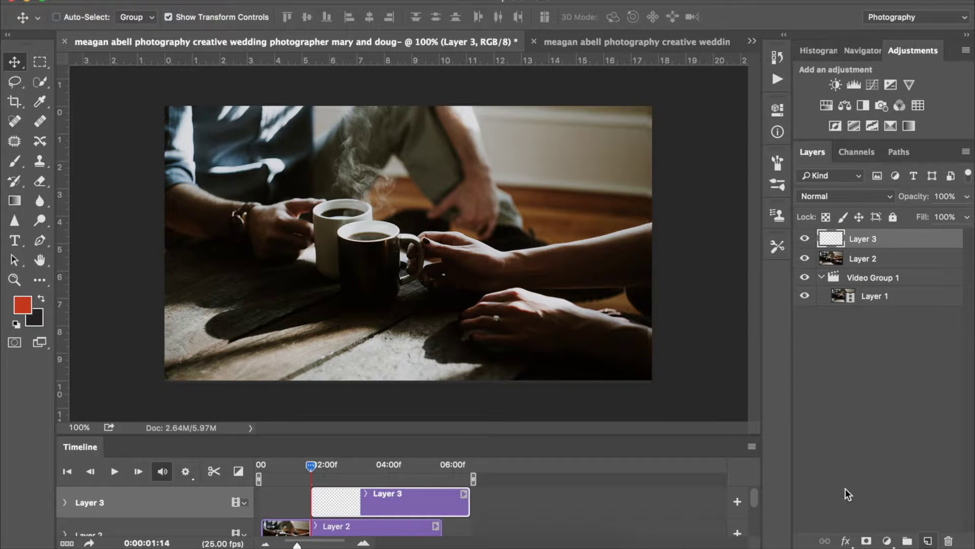
left_click_drag(374, 514, 325, 514)
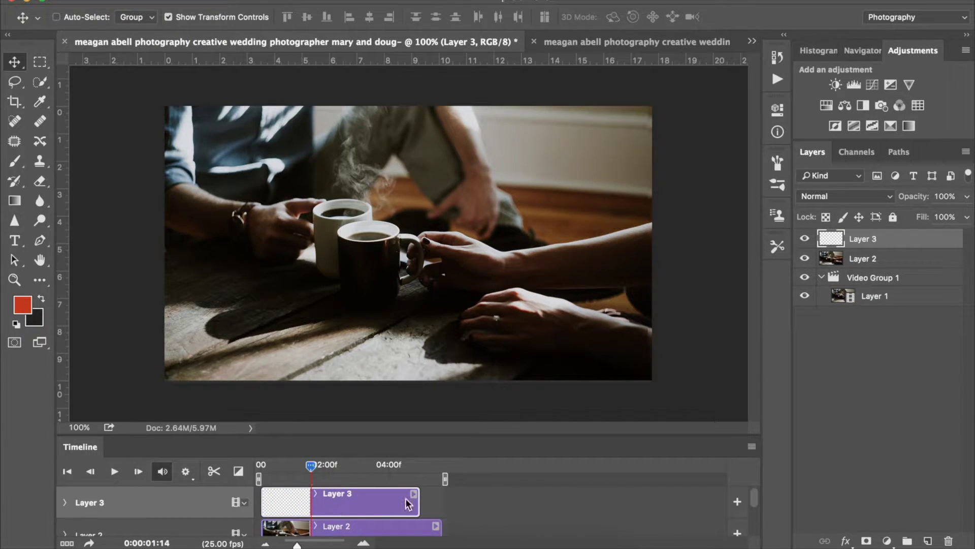
left_click_drag(419, 504, 441, 505)
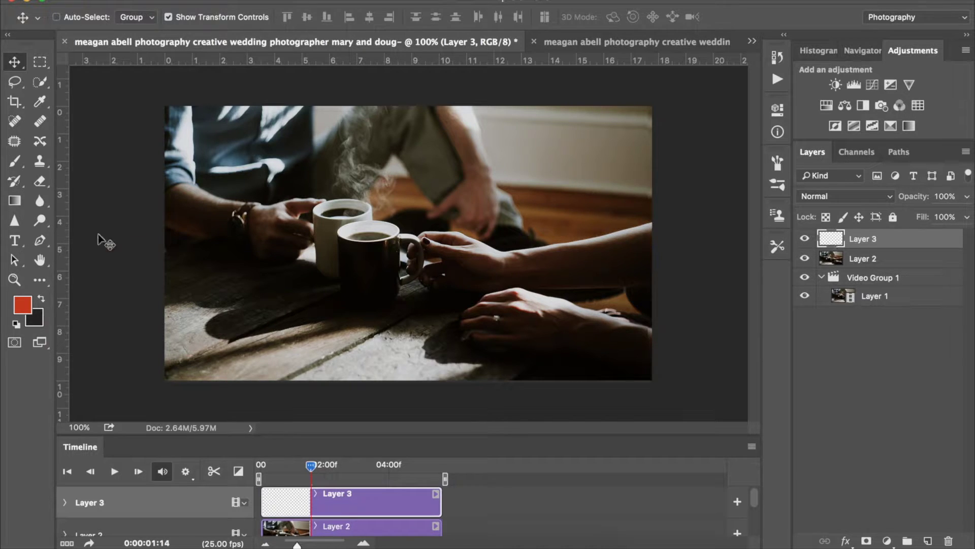
Zoom in and brush red on Layer 3 from the dark mug's rim up into the steam.
left_click(16, 161)
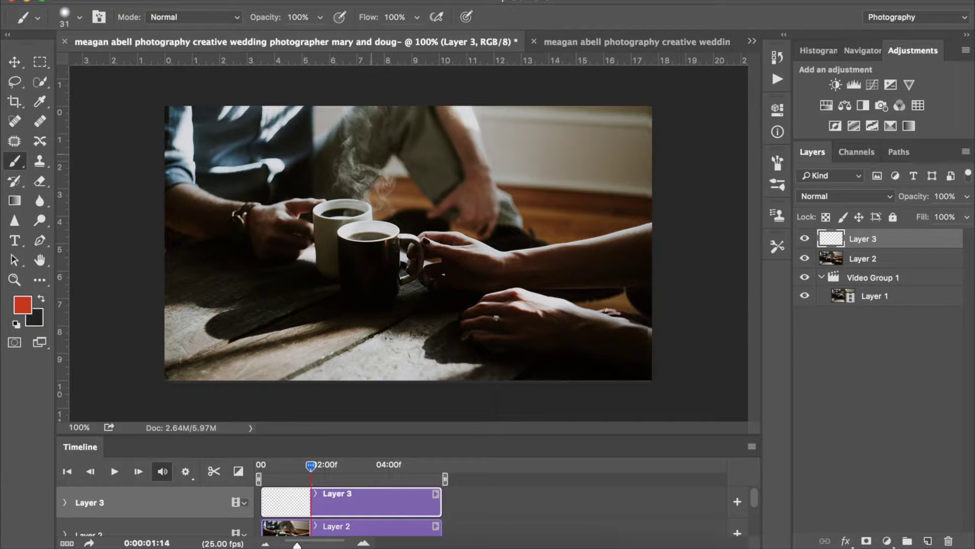
scroll(388, 204, "up", 2)
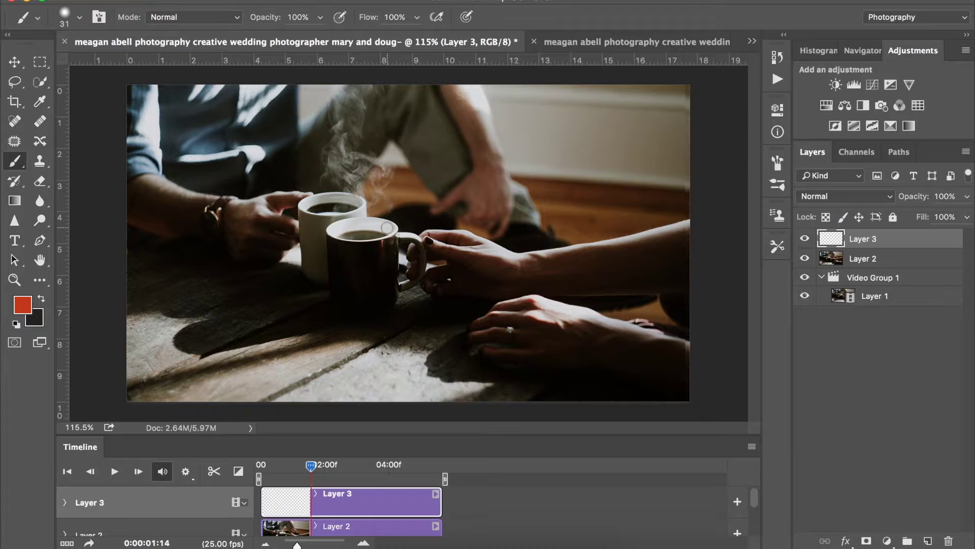
mouse_move(392, 230)
left_mouse_down()
mouse_move(342, 222)
mouse_move(362, 234)
left_mouse_up()
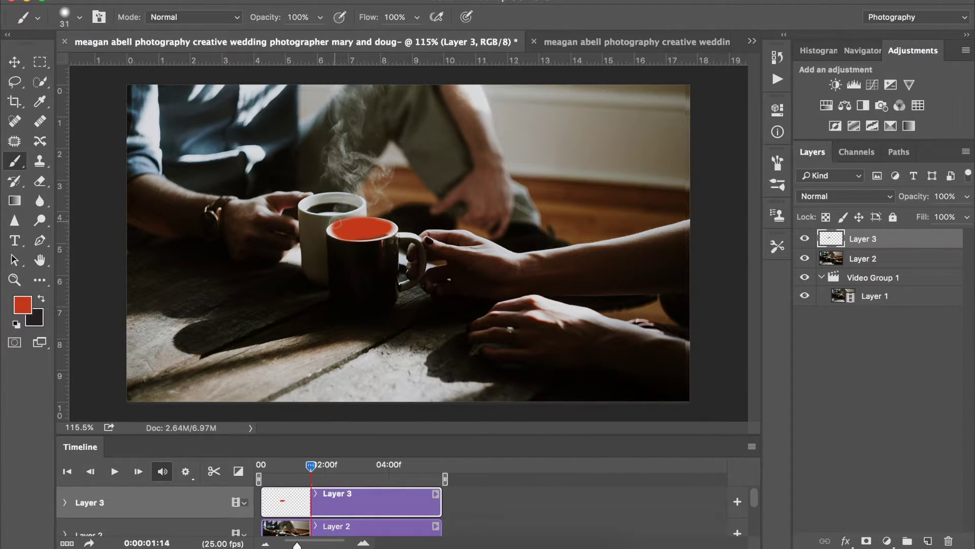
mouse_move(339, 224)
left_mouse_down()
mouse_move(348, 200)
mouse_move(325, 187)
mouse_move(331, 165)
left_mouse_up()
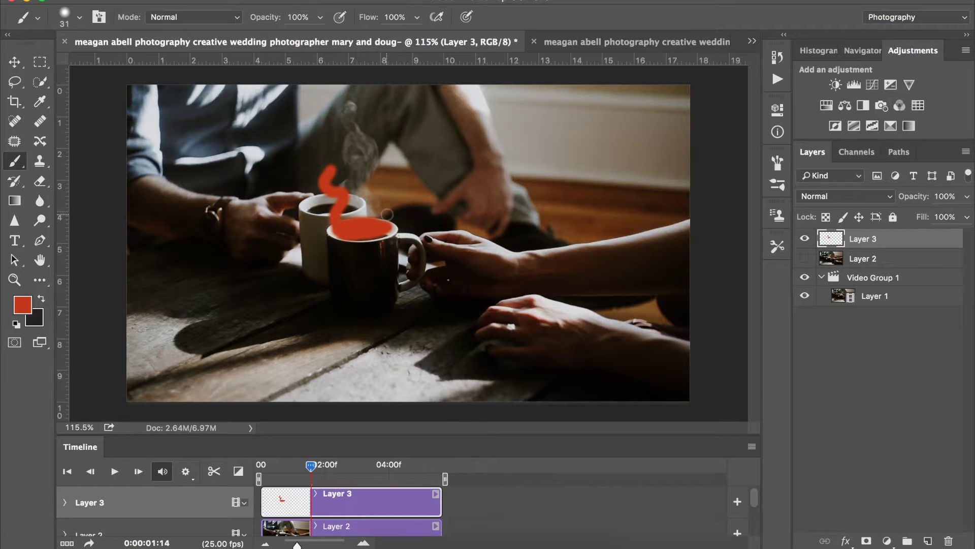
mouse_move(384, 223)
left_mouse_down()
mouse_move(367, 187)
mouse_move(377, 163)
mouse_move(350, 104)
mouse_move(349, 142)
mouse_move(332, 178)
mouse_move(349, 183)
mouse_move(341, 222)
mouse_move(360, 219)
mouse_move(347, 209)
mouse_move(365, 201)
mouse_move(353, 193)
mouse_move(369, 166)
mouse_move(363, 142)
mouse_move(355, 138)
mouse_move(342, 173)
mouse_move(361, 150)
mouse_move(345, 182)
mouse_move(358, 140)
left_mouse_up()
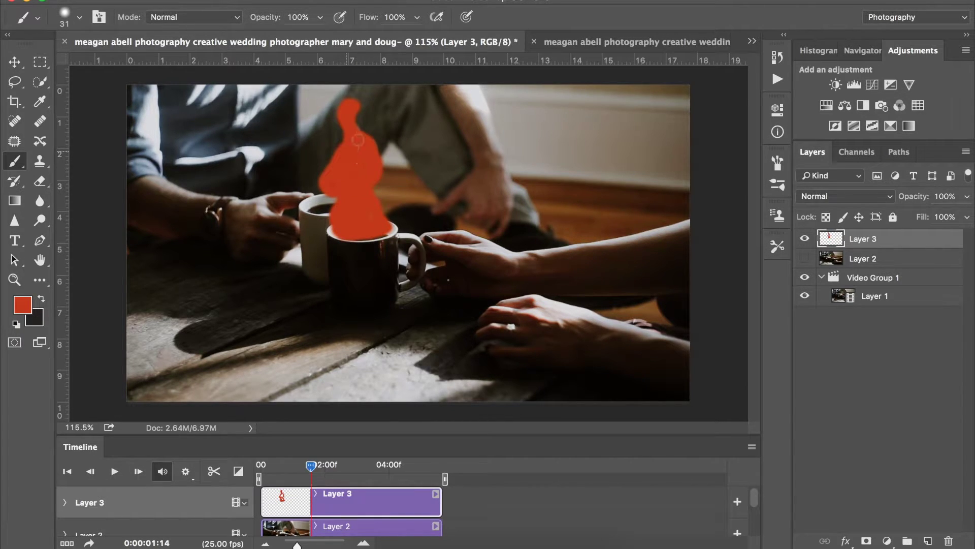
Check an earlier frame and extend the red shape's left side over the white mug.
left_click(312, 466)
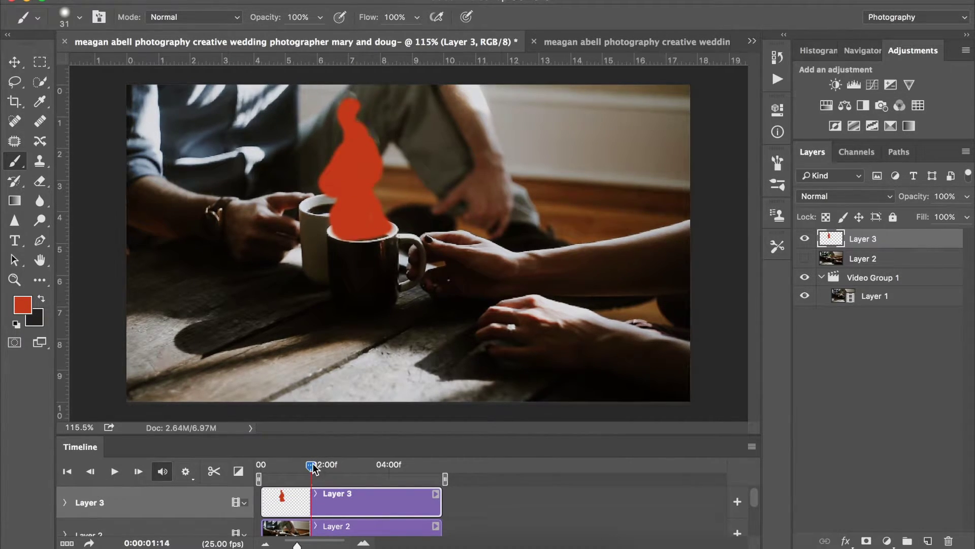
mouse_move(313, 469)
left_mouse_down()
mouse_move(271, 471)
mouse_move(287, 470)
left_mouse_up()
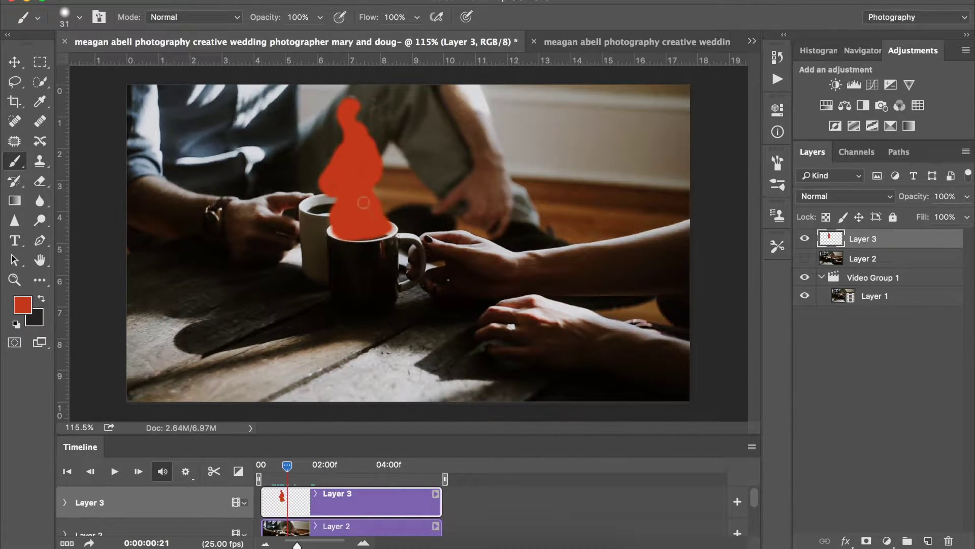
left_click_drag(320, 190, 314, 211)
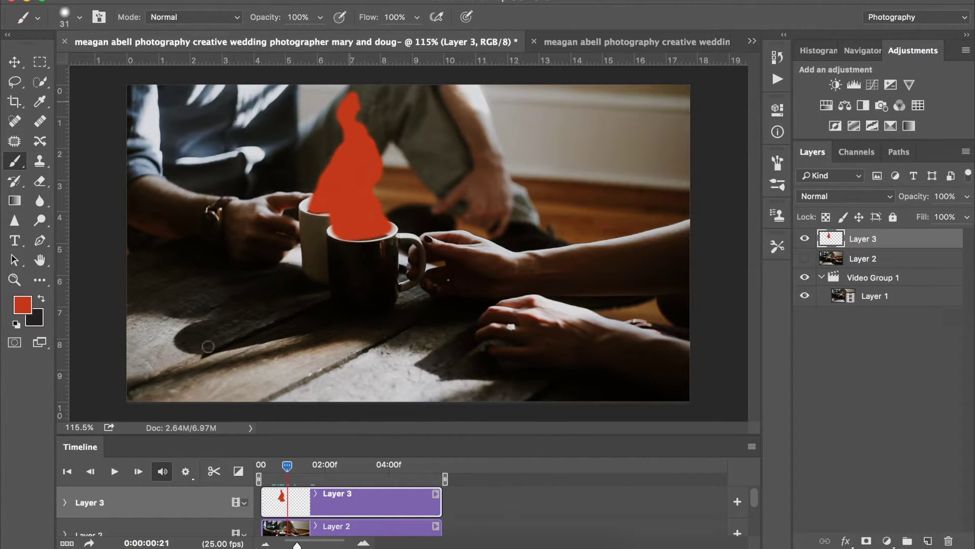
left_click(79, 17)
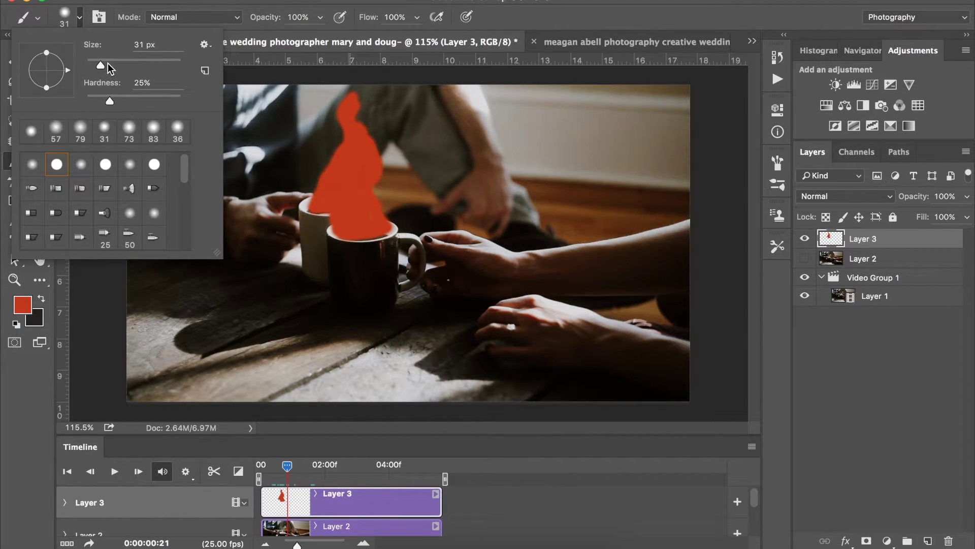
Paint translucent red beside the top of the shape with a 55 px, ~50% opacity brush.
left_click_drag(107, 63, 111, 62)
left_click(320, 17)
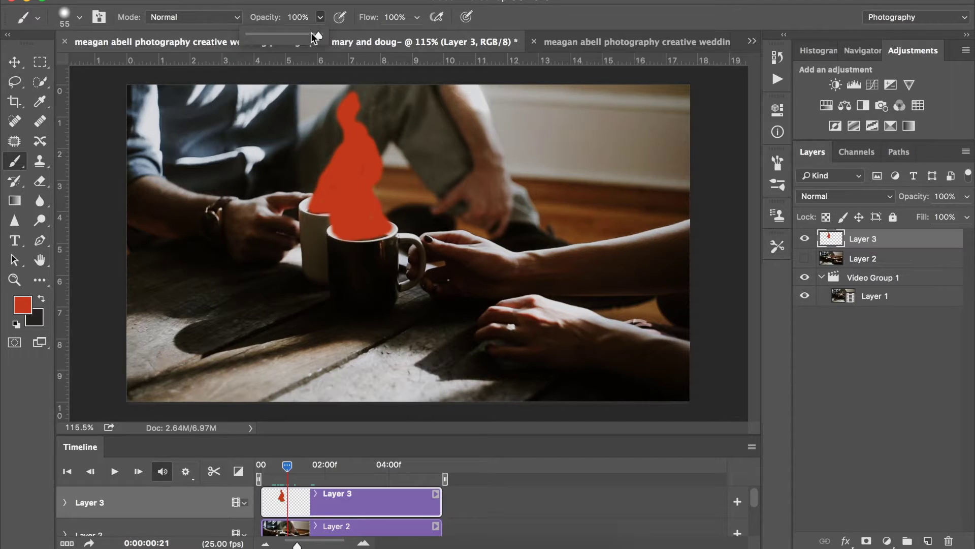
left_click(368, 98)
mouse_move(368, 98)
left_mouse_down()
mouse_move(362, 118)
mouse_move(370, 91)
mouse_move(376, 112)
mouse_move(375, 93)
mouse_move(375, 142)
mouse_move(387, 115)
mouse_move(360, 96)
mouse_move(344, 94)
mouse_move(336, 121)
mouse_move(344, 144)
mouse_move(369, 112)
mouse_move(379, 155)
mouse_move(368, 93)
mouse_move(382, 81)
mouse_move(374, 163)
mouse_move(365, 122)
mouse_move(374, 193)
left_mouse_up()
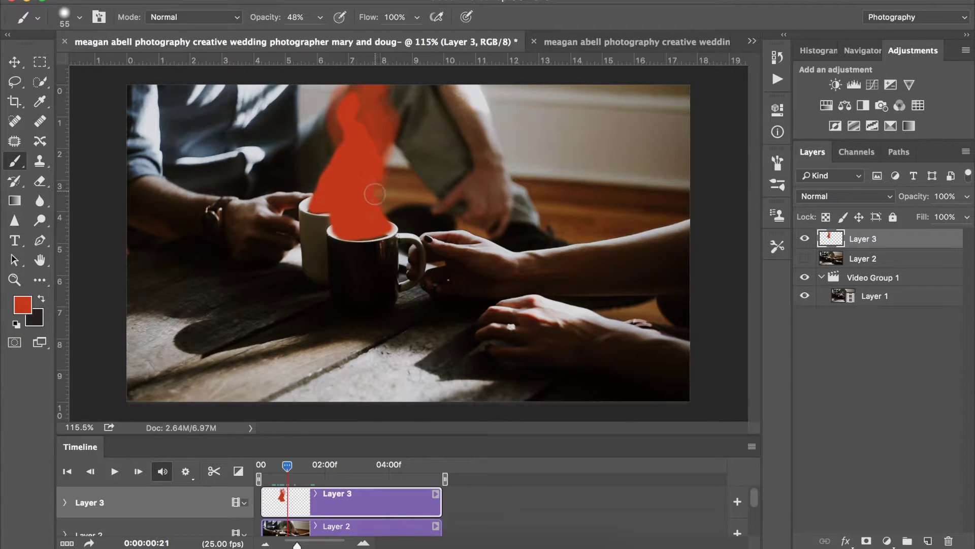
left_click(321, 19)
left_click_drag(331, 35, 365, 37)
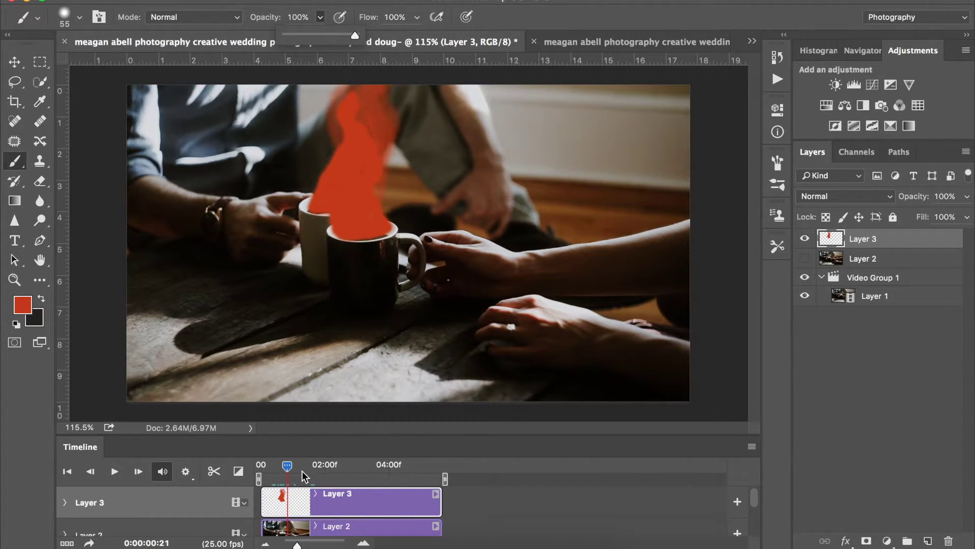
Scrub the clip through 2:12, 3:14 and 4:06 to near its end, checking steam coverage at 56% brush opacity.
mouse_move(289, 470)
left_mouse_down()
mouse_move(312, 468)
mouse_move(295, 474)
left_mouse_up()
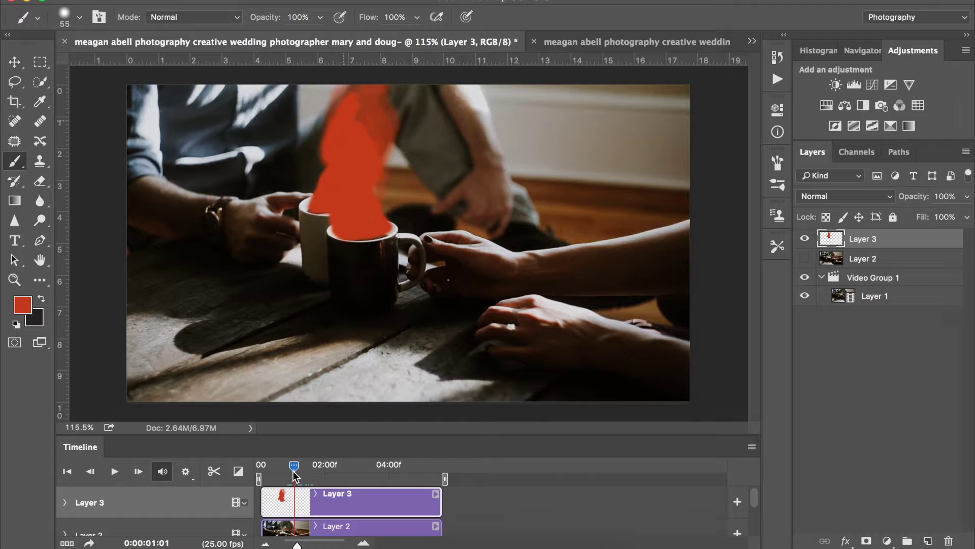
left_click_drag(294, 466, 308, 466)
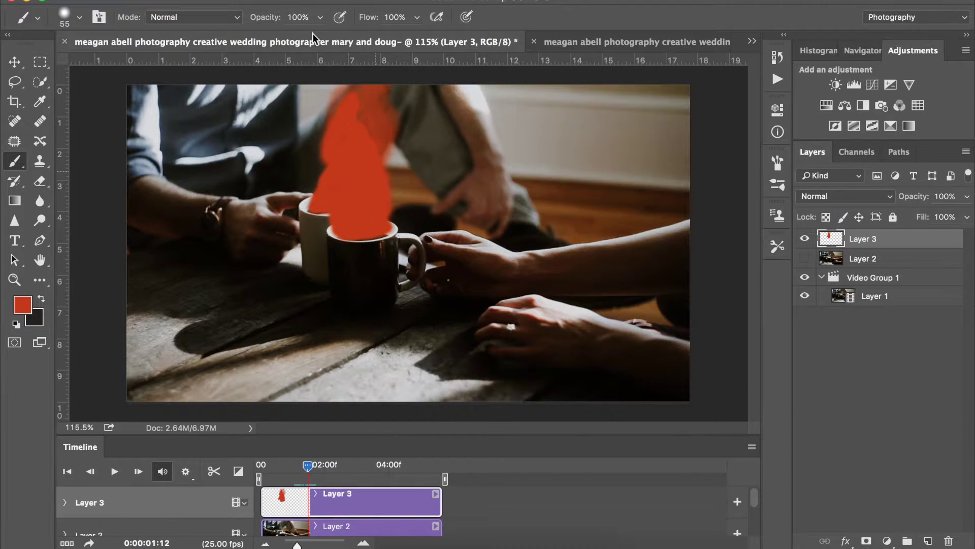
left_click_drag(320, 20, 288, 32)
left_click_drag(308, 471, 342, 471)
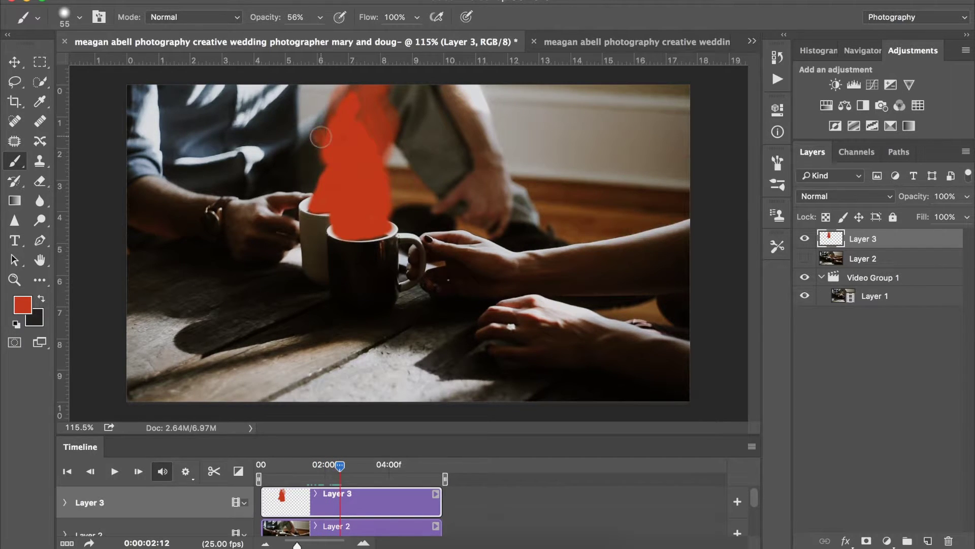
left_click_drag(337, 469, 375, 472)
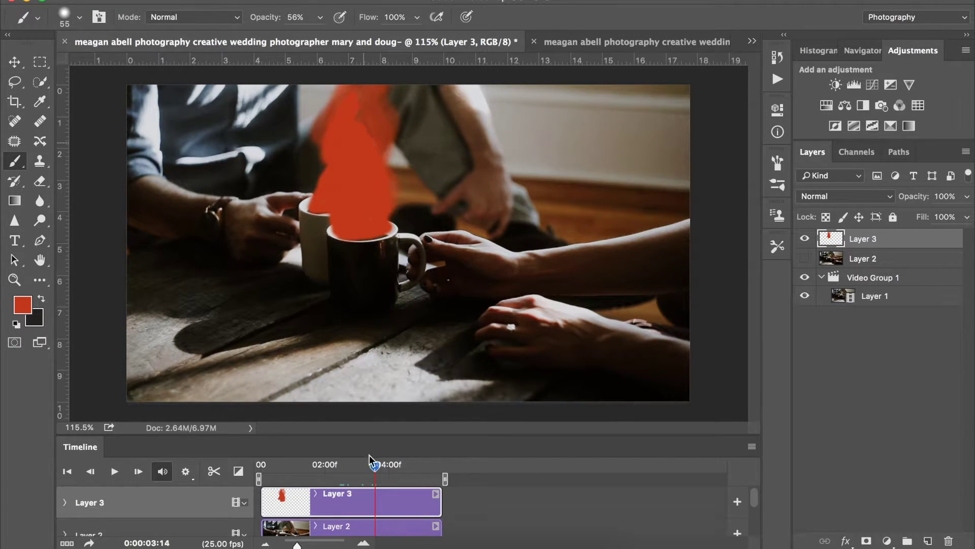
mouse_move(374, 465)
left_mouse_down()
mouse_move(417, 471)
mouse_move(401, 472)
left_mouse_up()
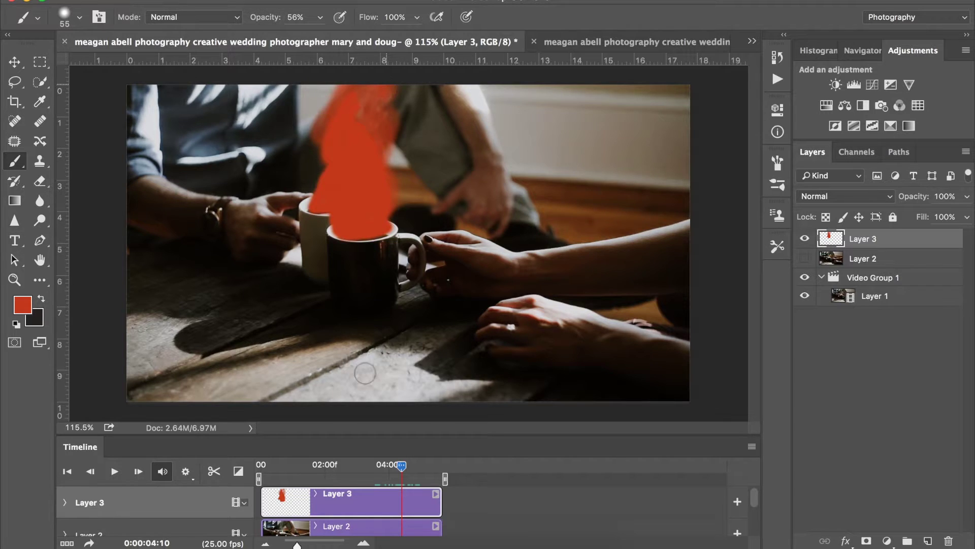
left_click_drag(402, 473, 456, 489)
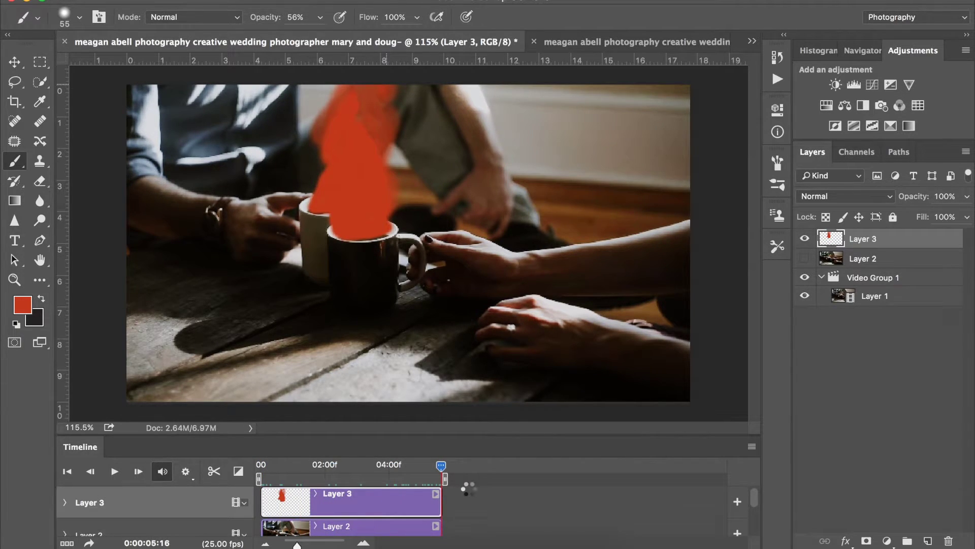
Hide Layer 3's red strokes and make Layer 2 the active layer.
left_click(805, 258)
left_click(837, 263)
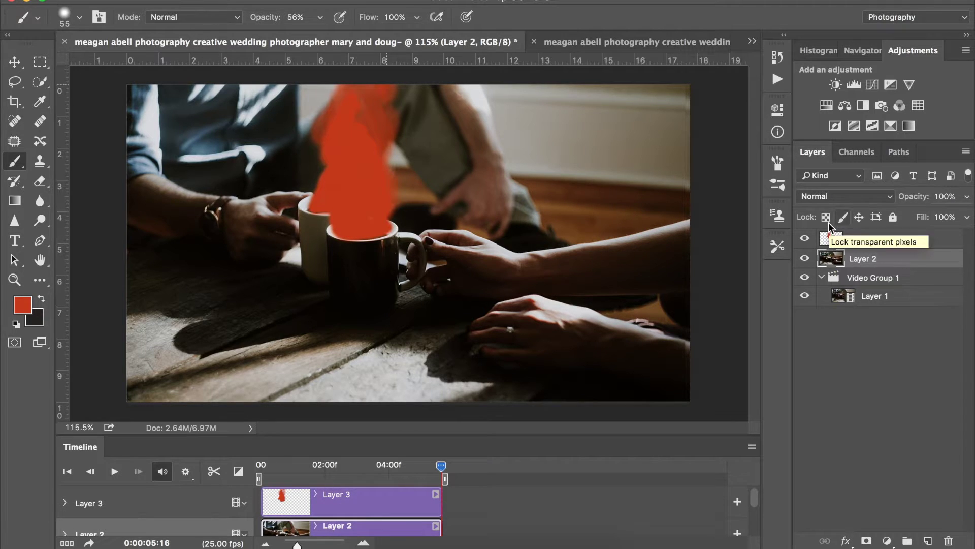
left_click(805, 239)
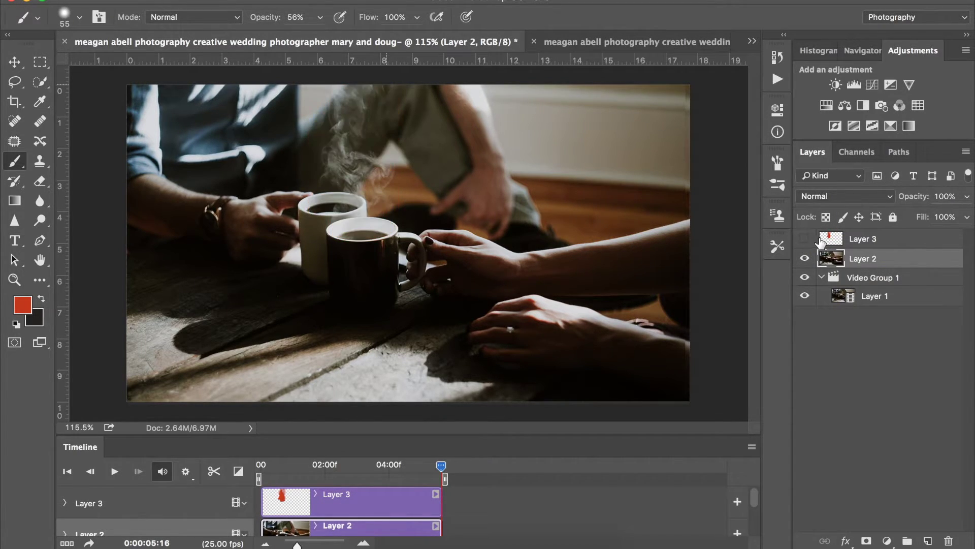
left_click(828, 240)
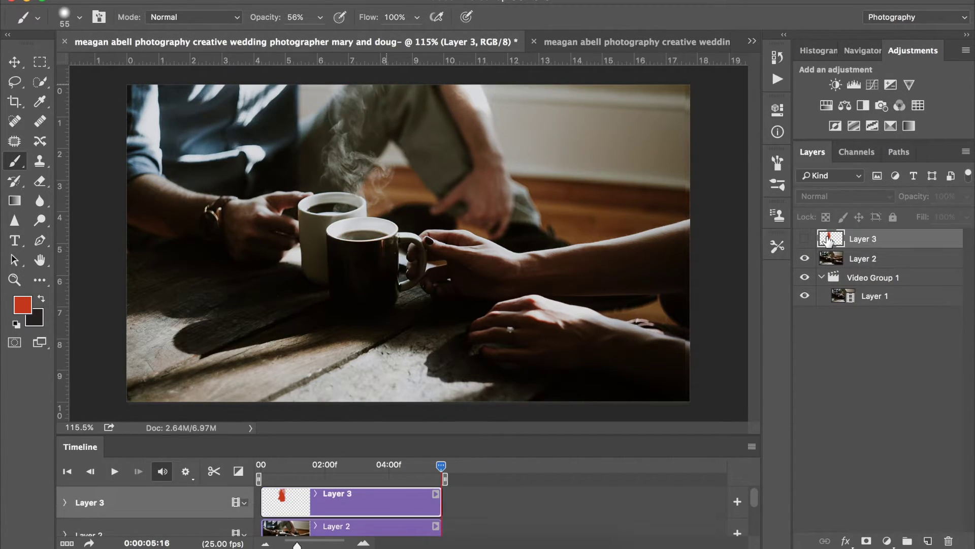
left_click(831, 262)
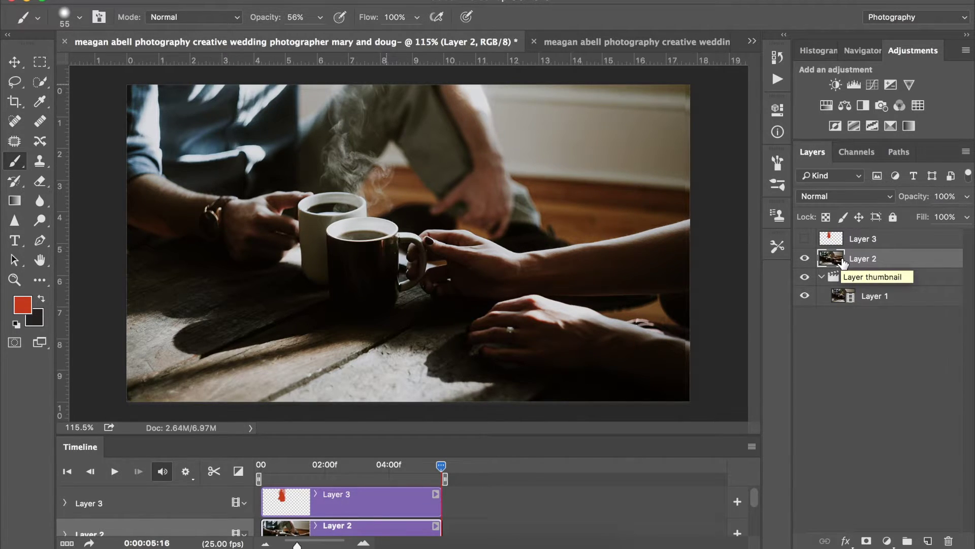
Load Layer 3's strokes as a selection and add it as a layer mask on Layer 2.
left_click_drag(843, 262, 844, 264)
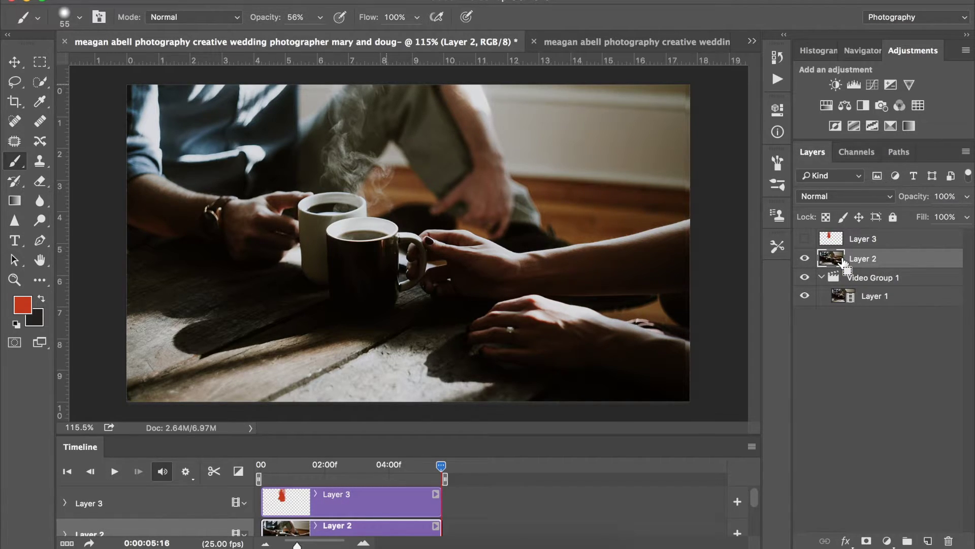
left_click_drag(843, 263, 837, 243)
left_click(838, 243, "super")
left_click(867, 542)
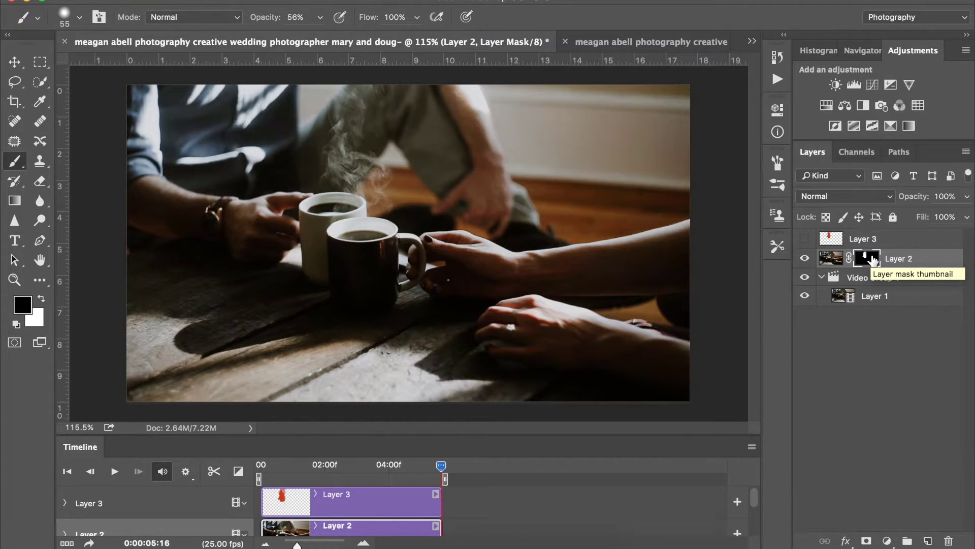
Invert Layer 2's mask with Cmd+I and move the playhead back a few frames.
left_click_drag(872, 260, 873, 262)
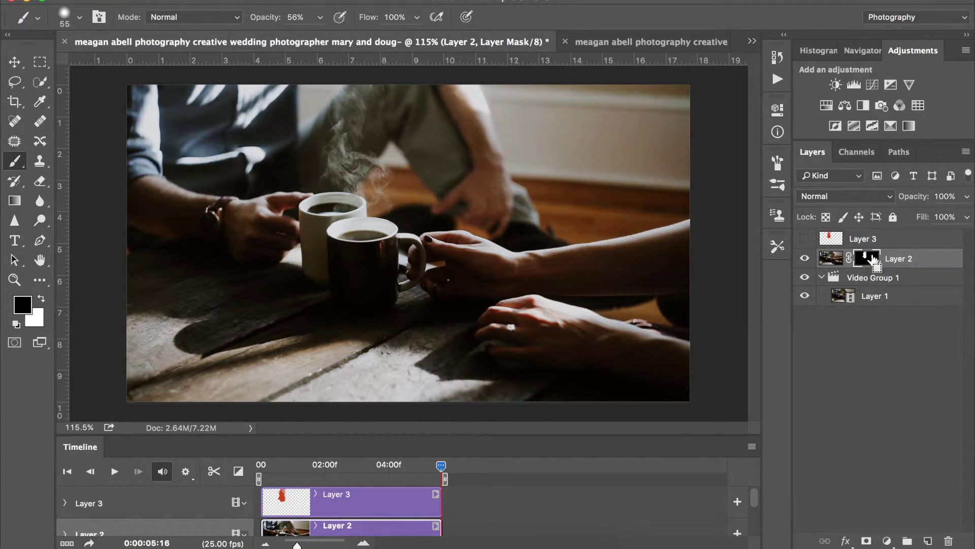
key("super+i")
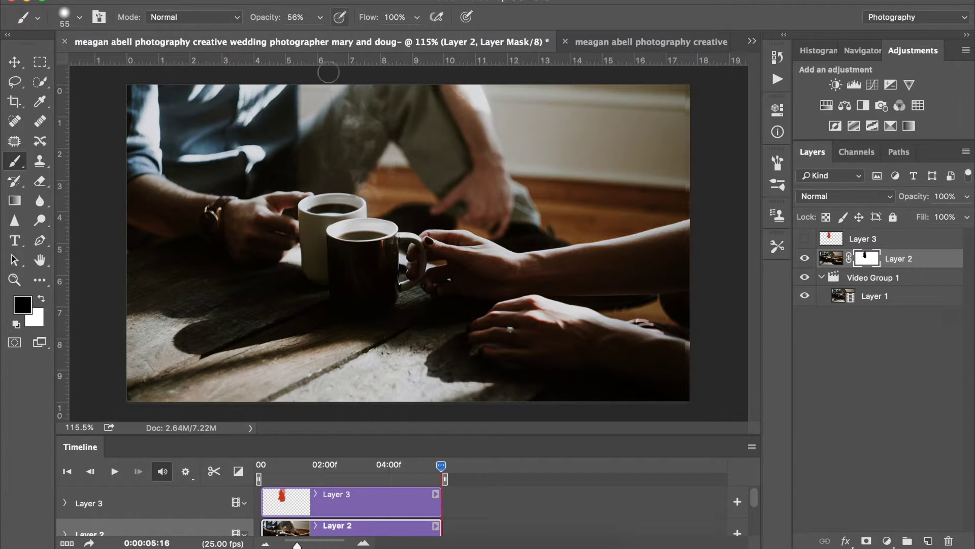
left_click(20, 64)
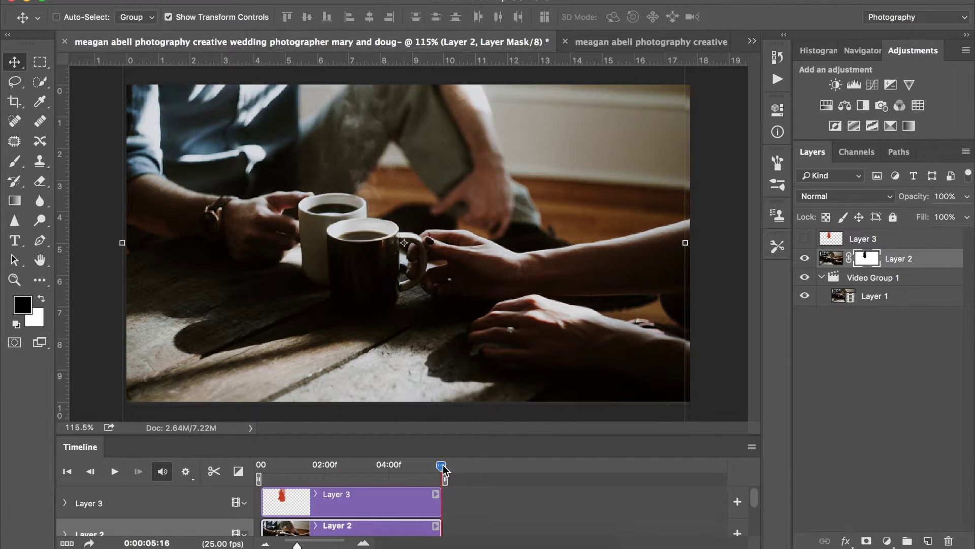
left_click_drag(443, 467, 374, 465)
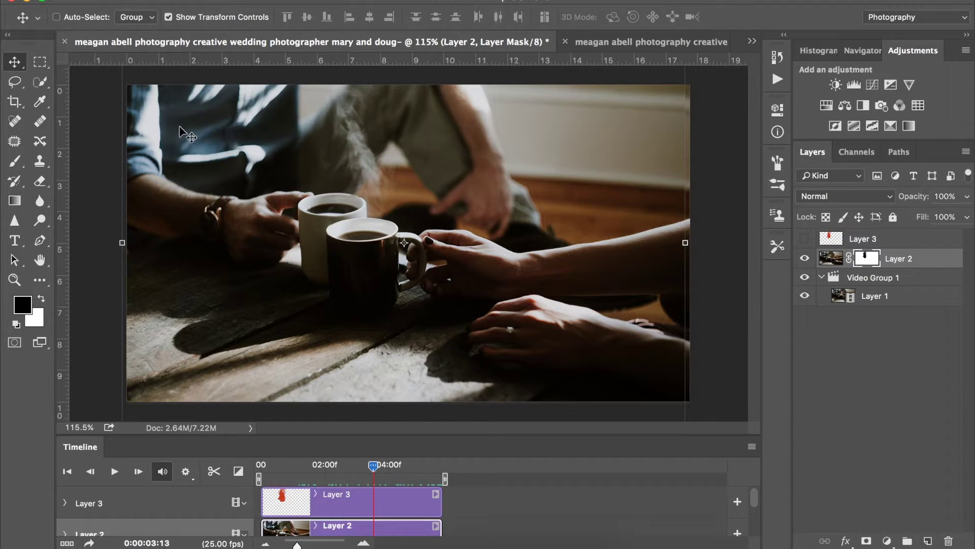
left_click(17, 164)
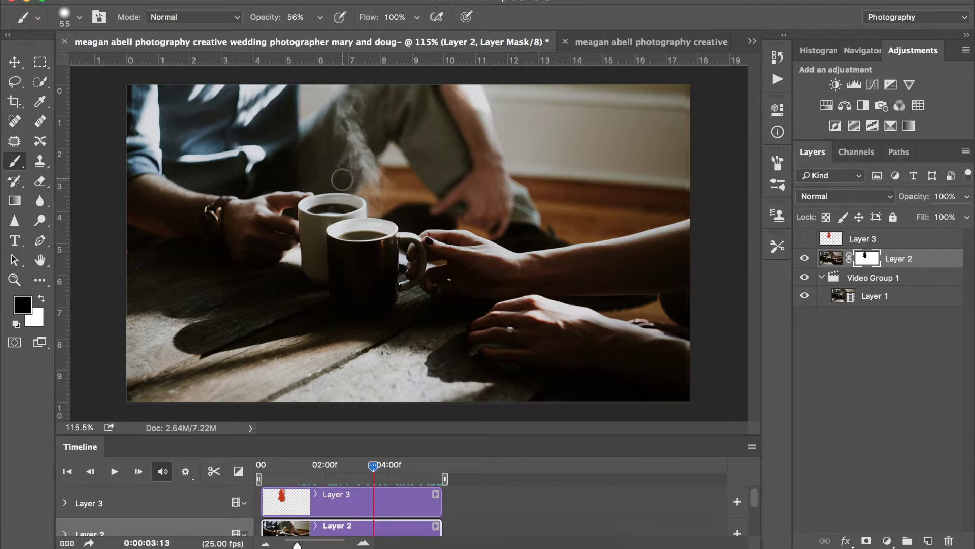
Play the timeline and scrub to 0:00:04:20 to review the steam rising above the cups.
key("space")
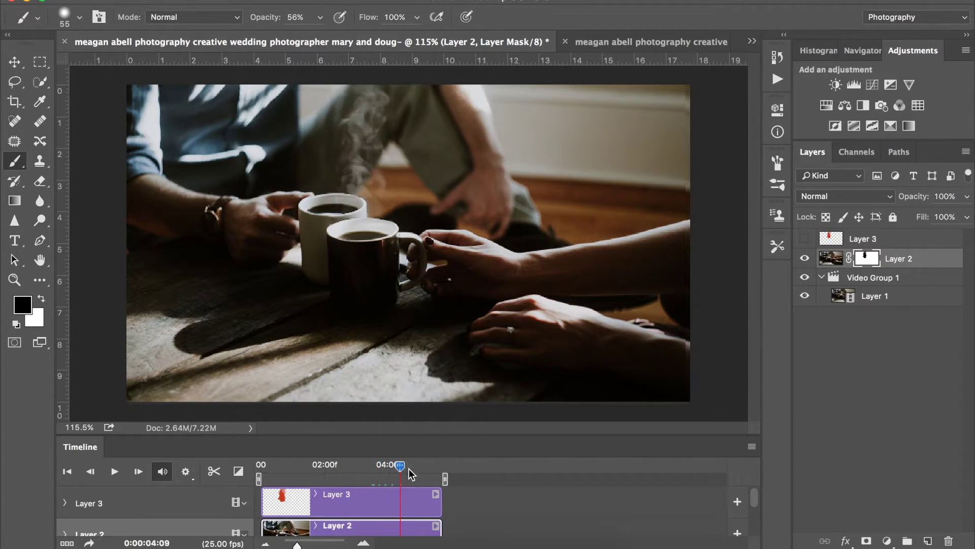
mouse_move(415, 476)
left_mouse_down()
mouse_move(331, 479)
mouse_move(397, 475)
left_mouse_up()
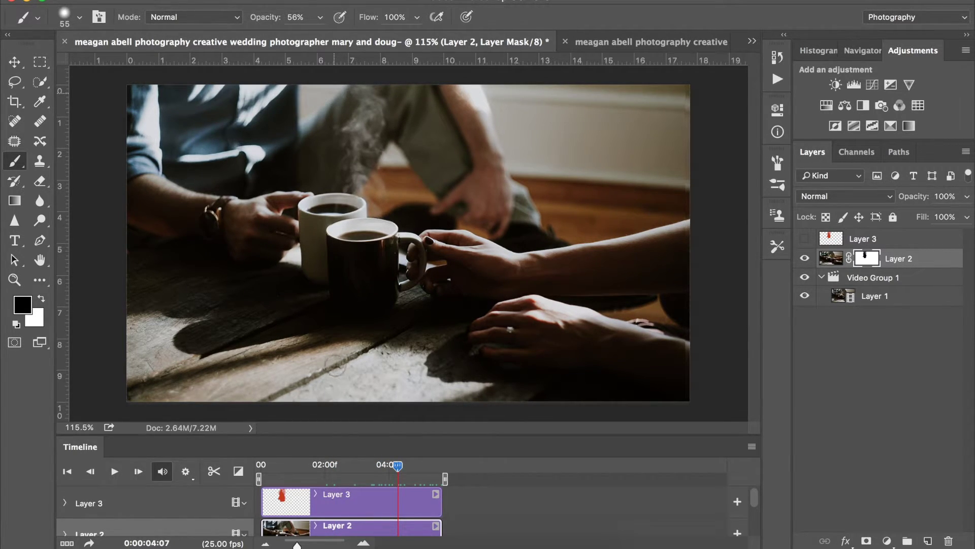
left_click_drag(398, 465, 359, 467)
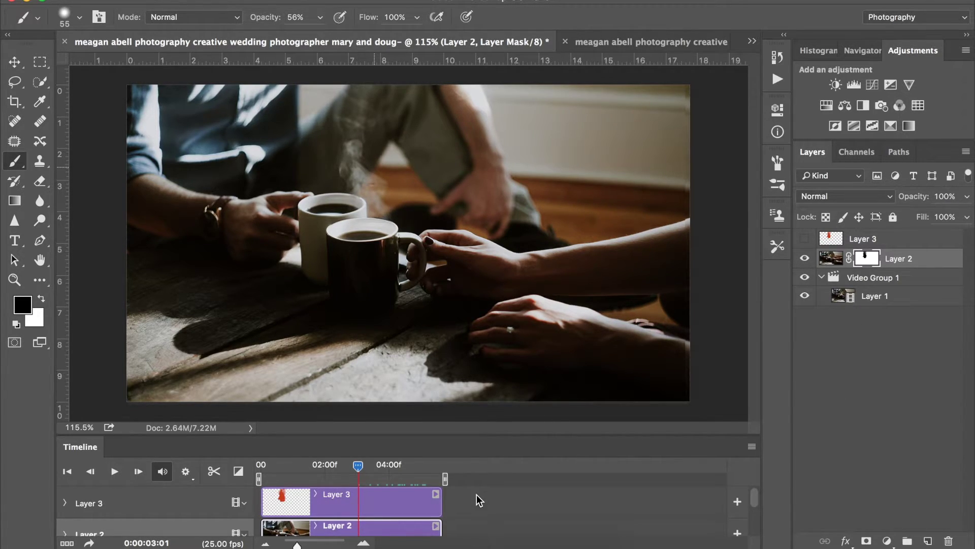
scroll(476, 495, "down", 3)
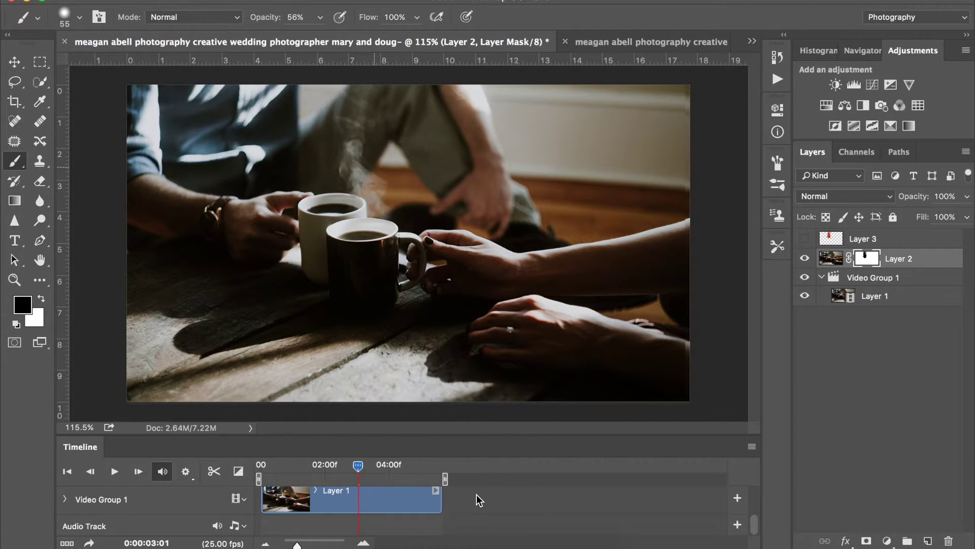
Split Layer 1's video clip at the playhead at 0:00:03:03.
left_click(410, 504)
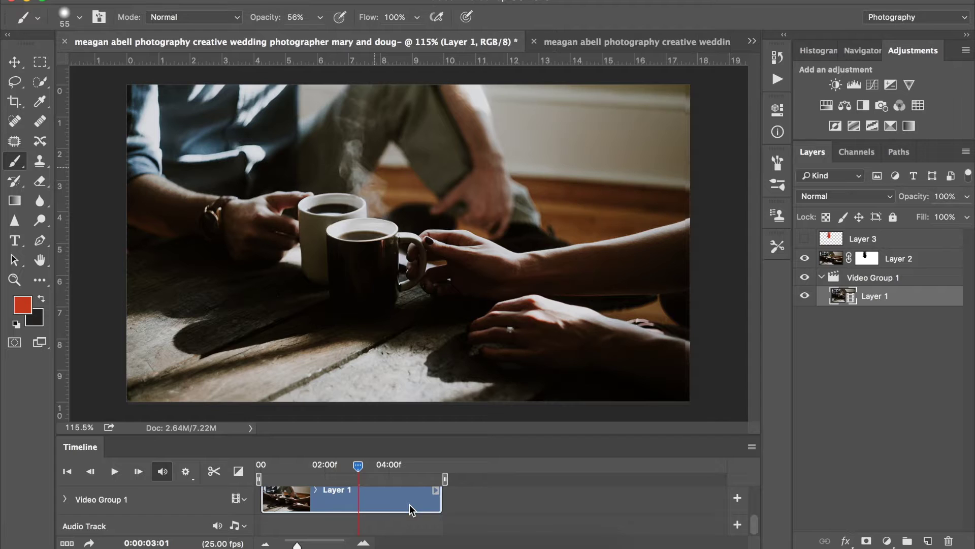
left_click_drag(358, 466, 360, 467)
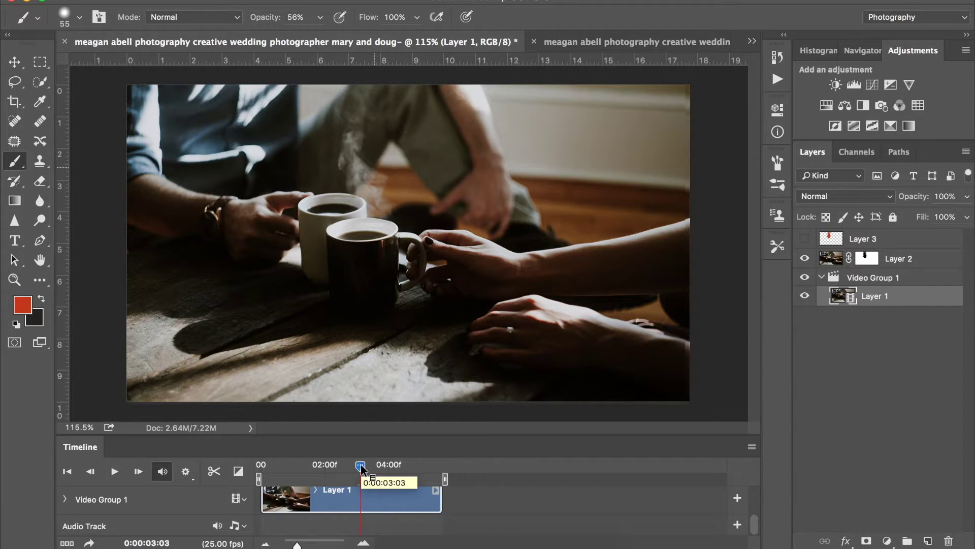
right_click(361, 466)
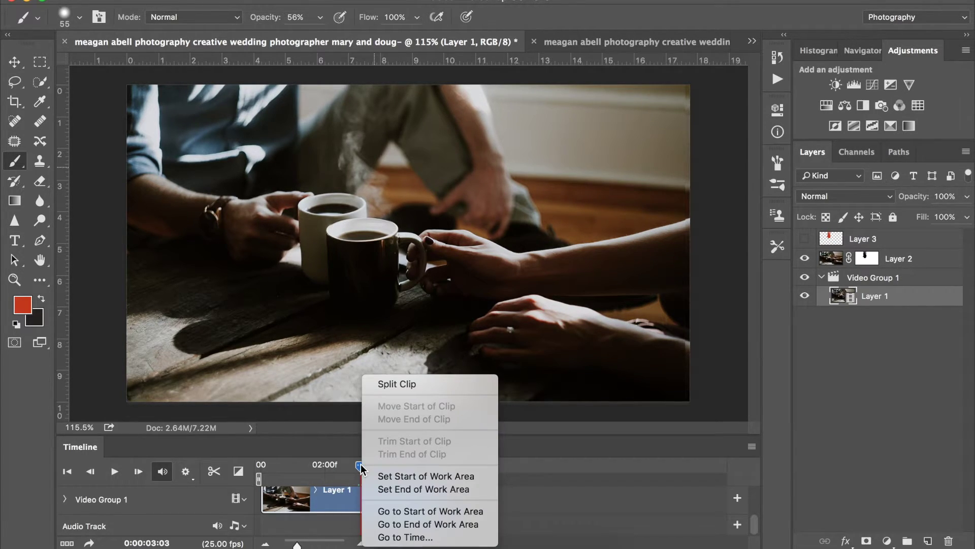
left_click(402, 386)
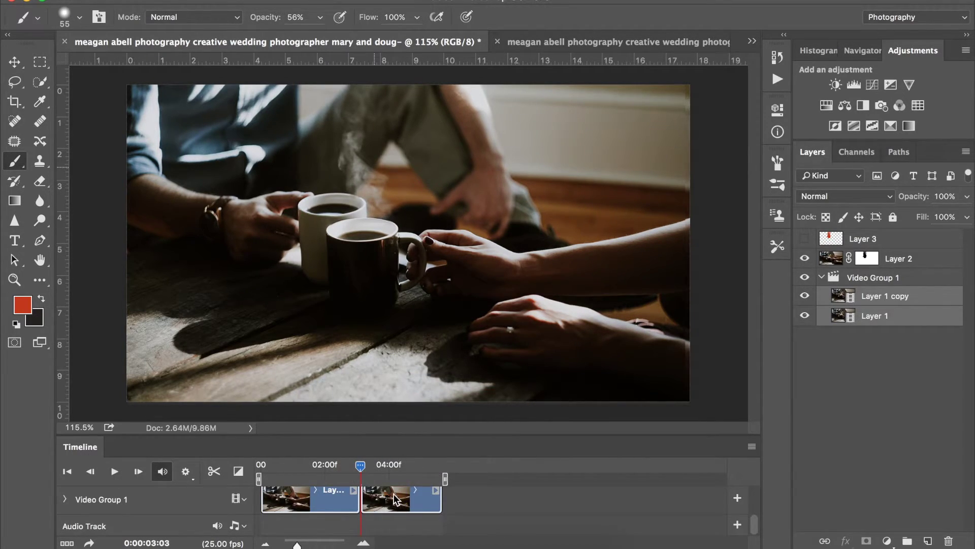
Move the Layer 1 copy clip to the start of the timeline, ahead of Layer 1.
left_click(393, 493)
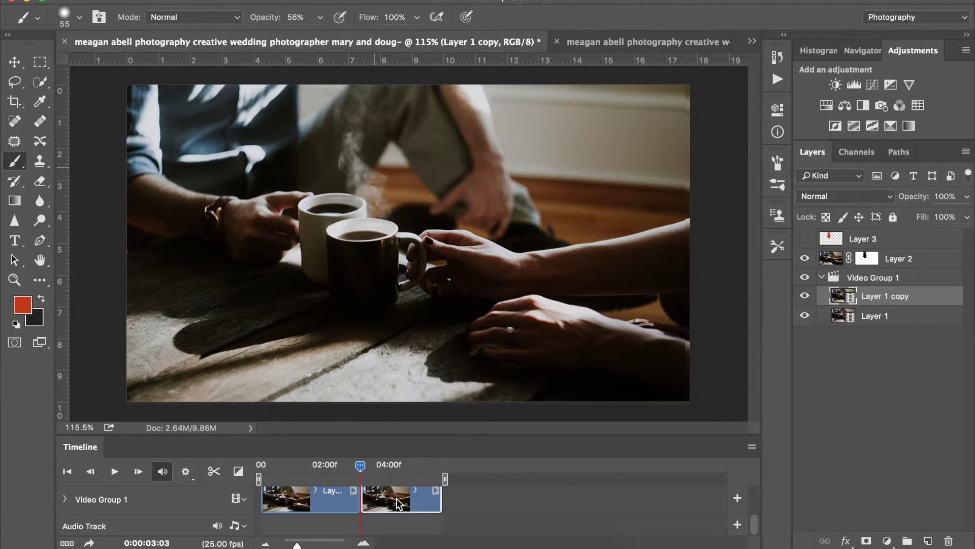
left_click_drag(397, 503, 268, 507)
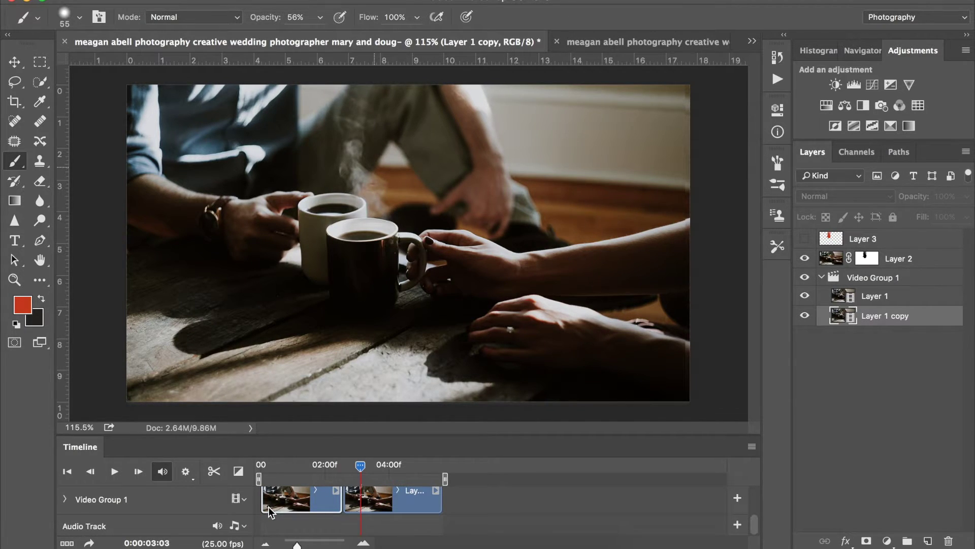
left_click(238, 470)
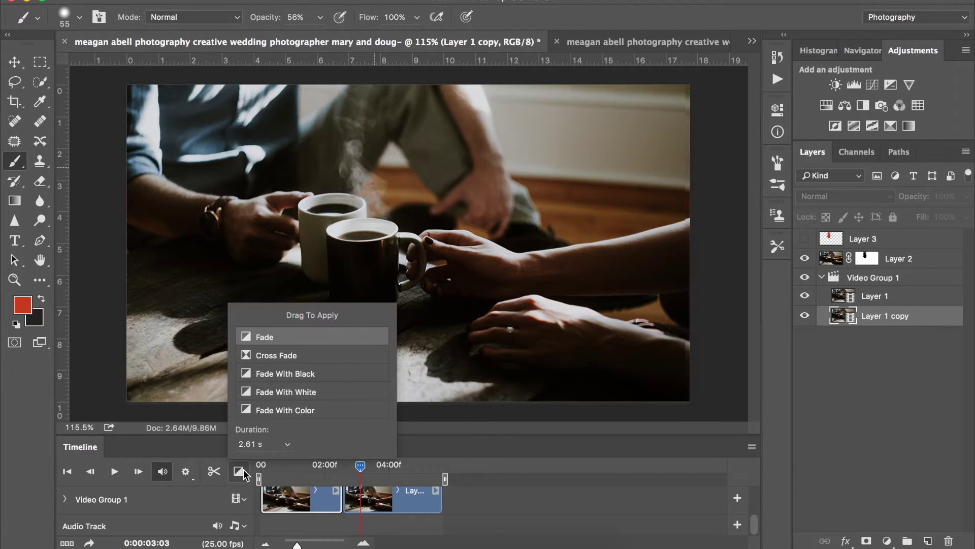
Add a 10-second Cross Fade transition between the two clips.
left_click(270, 357)
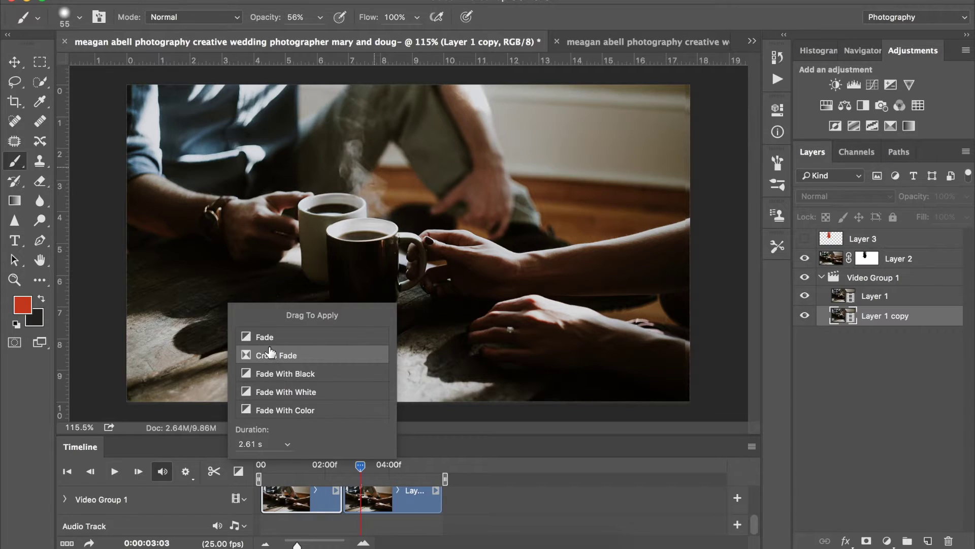
left_click(287, 444)
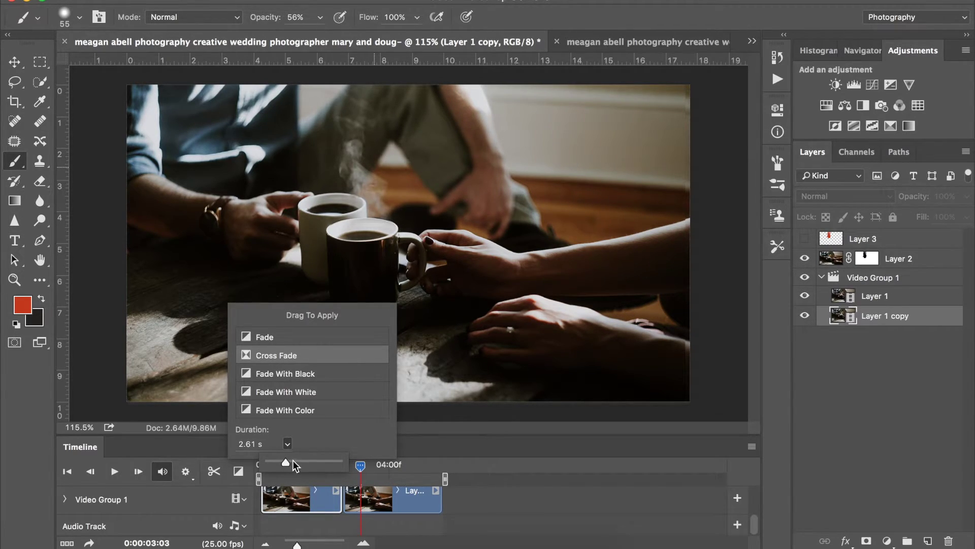
left_click_drag(285, 462, 344, 465)
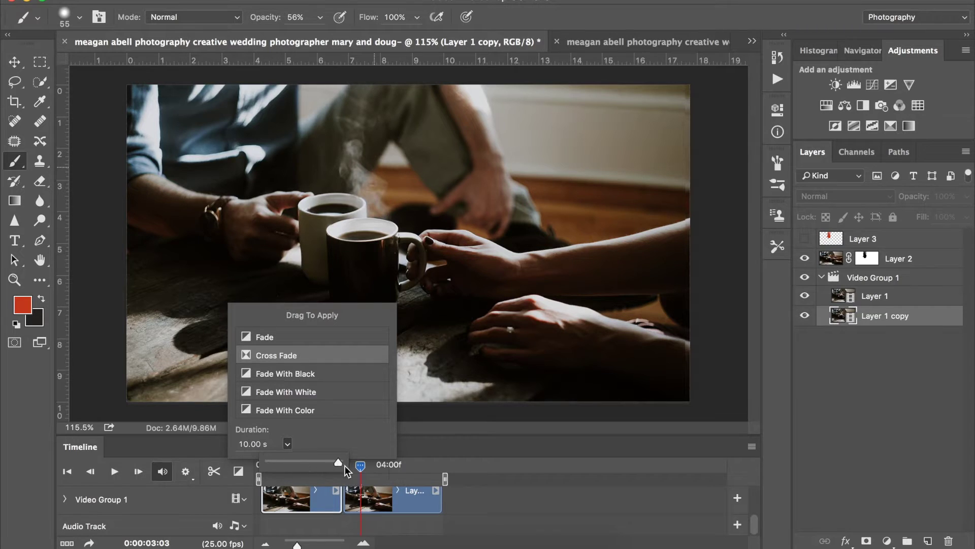
left_click(288, 441)
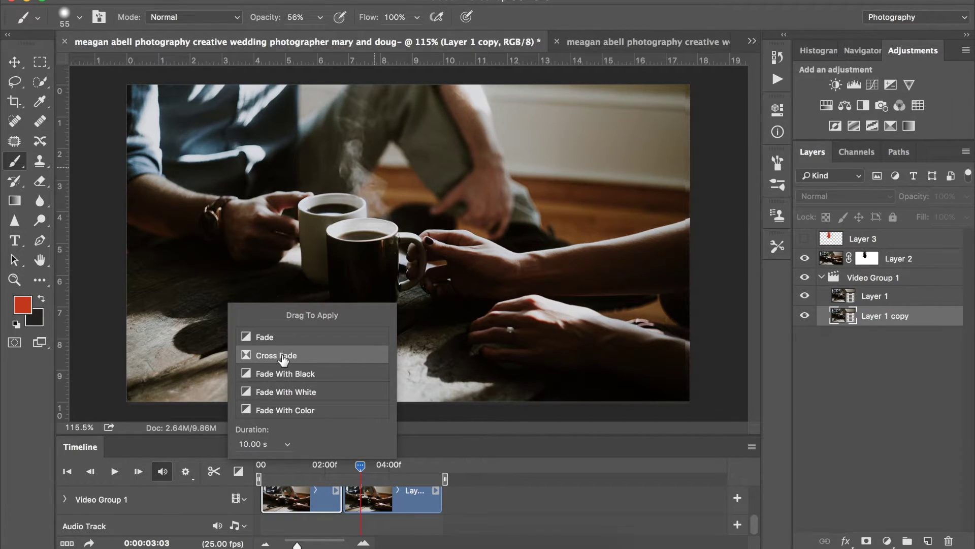
left_click_drag(283, 355, 343, 501)
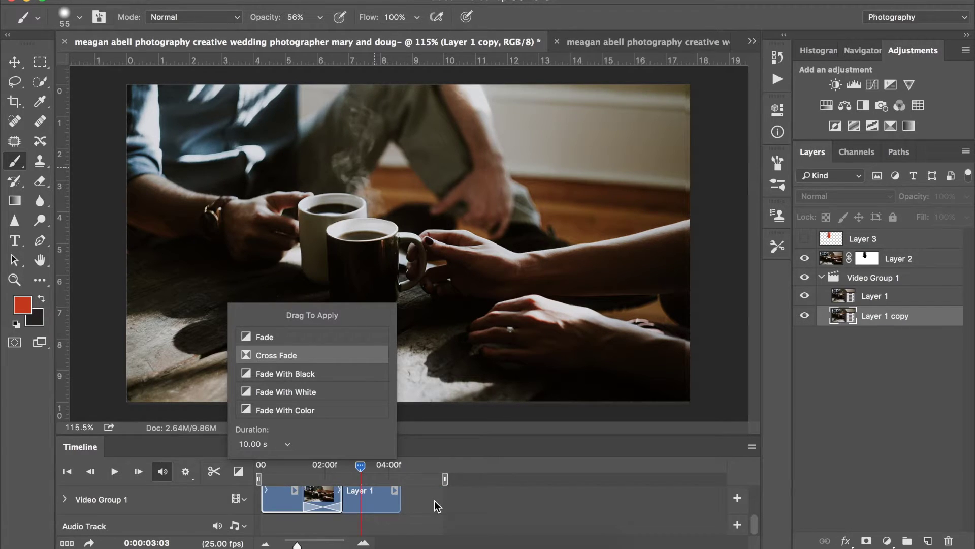
Trim Layer 2's clip to the video's length and delete Layer 3, the red strokes.
scroll(434, 501, "up", 2)
left_click_drag(434, 500, 402, 503)
scroll(462, 513, "up", 1)
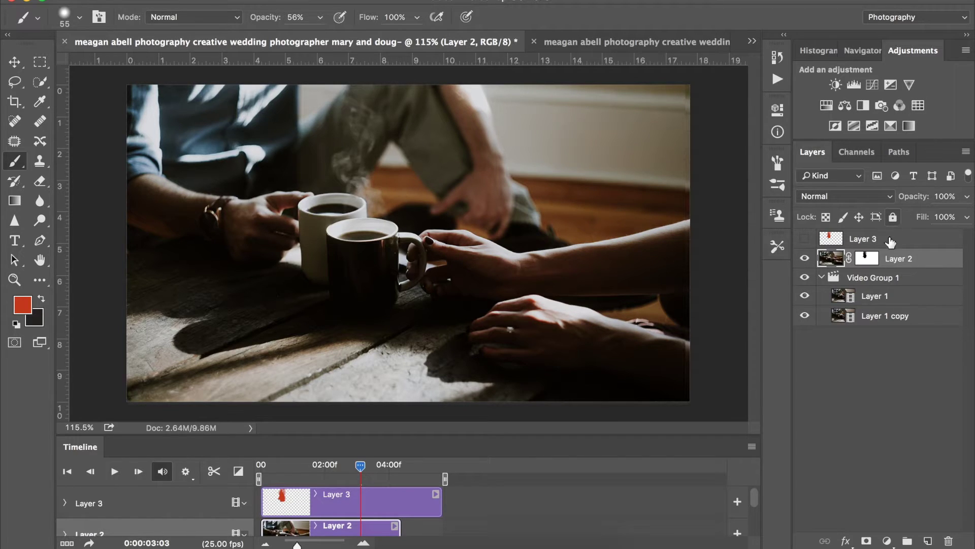
left_click(885, 243)
key("Delete")
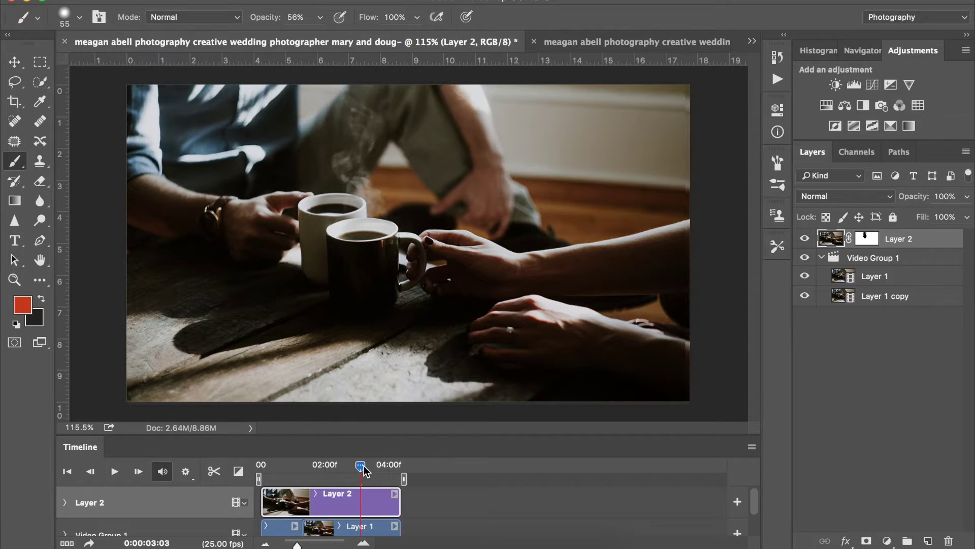
Target Layer 2's mask and scrub between 0:00:01:20 and 0:00:02:23 to check the steam.
left_click_drag(360, 465, 302, 493)
scroll(337, 495, "down", 2)
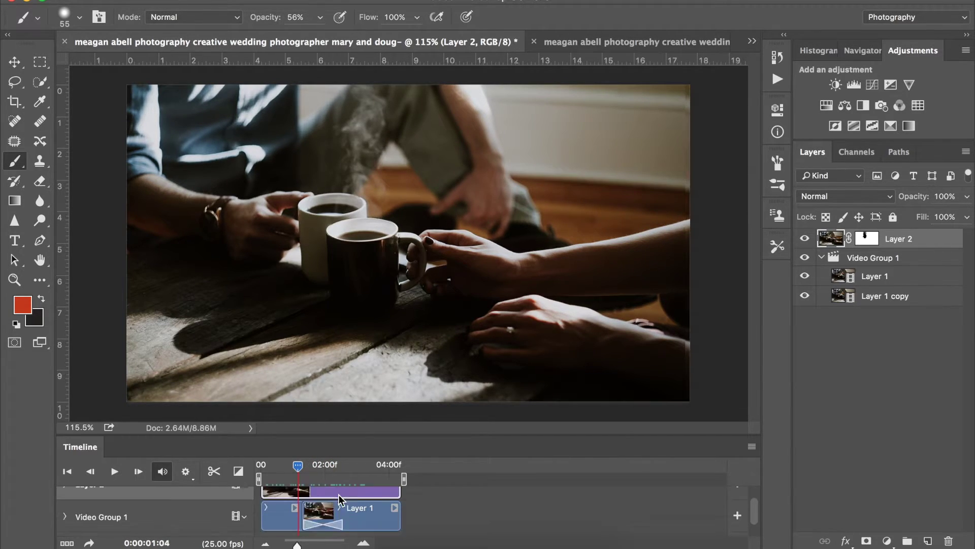
left_click_drag(298, 465, 366, 466)
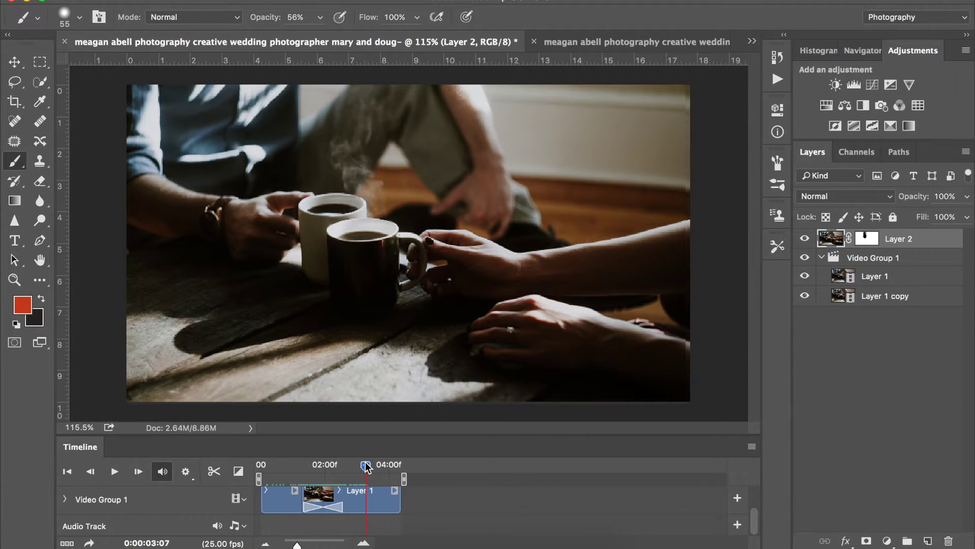
left_click(867, 238)
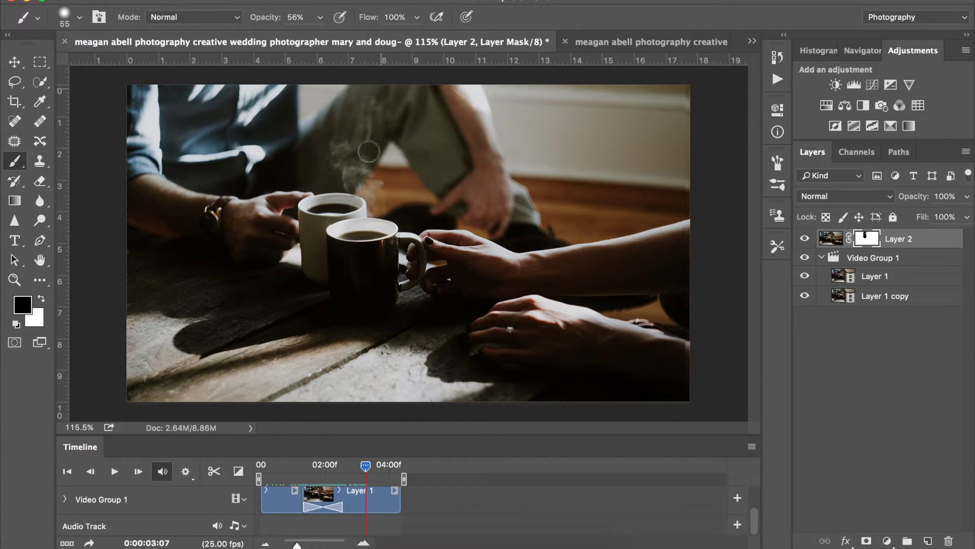
mouse_move(367, 473)
left_mouse_down()
mouse_move(315, 472)
mouse_move(338, 473)
left_mouse_up()
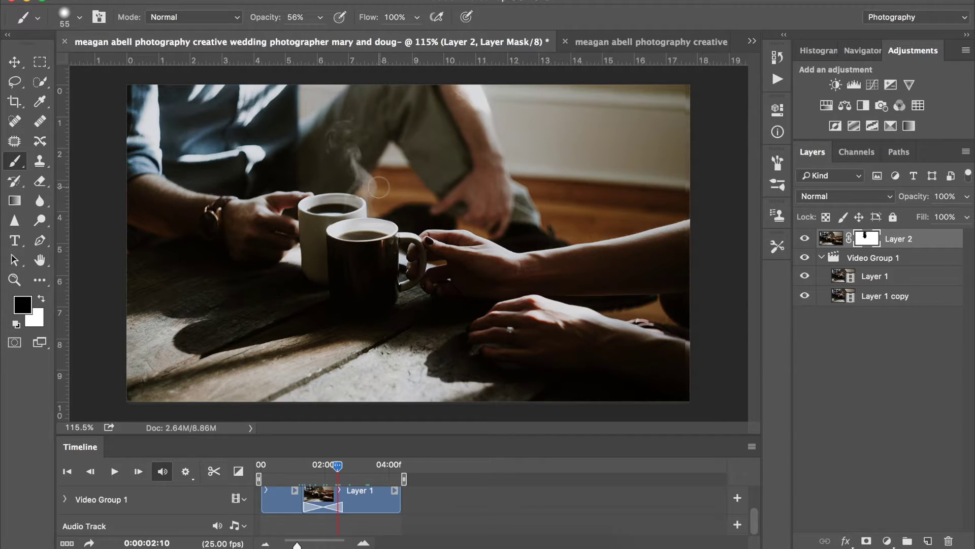
left_click_drag(338, 465, 296, 470)
left_click(309, 469)
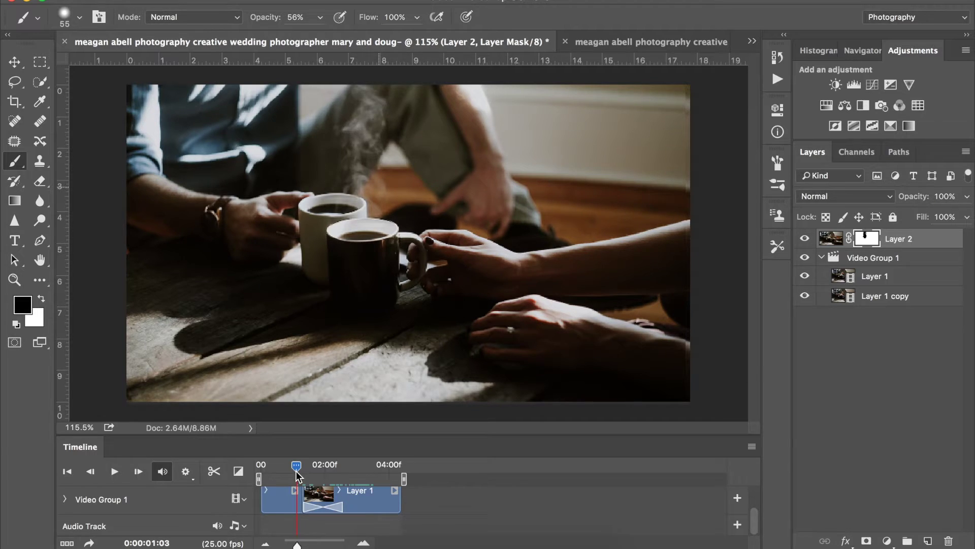
left_click_drag(295, 471, 340, 482)
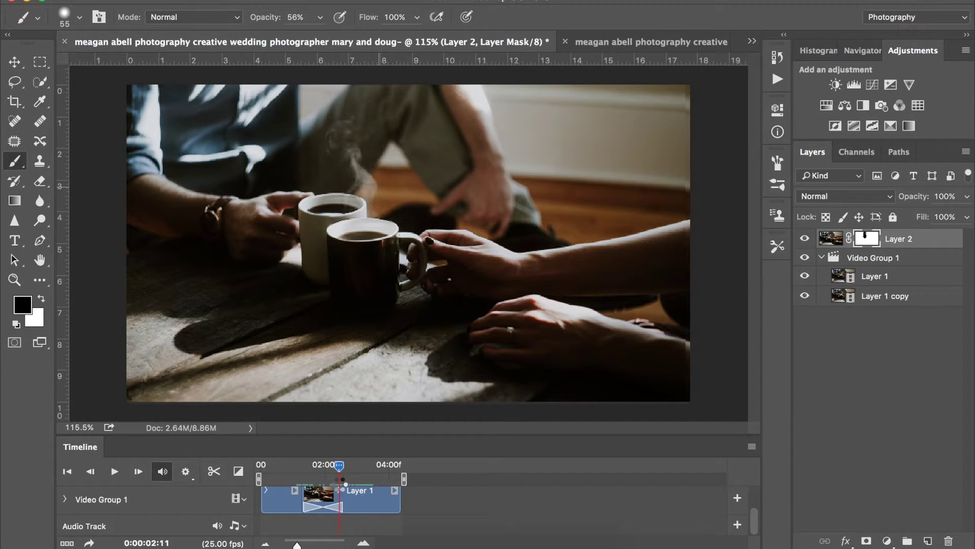
Switch to Layer 2's image, then crop the frame by pulling in its right edge.
left_click(831, 238)
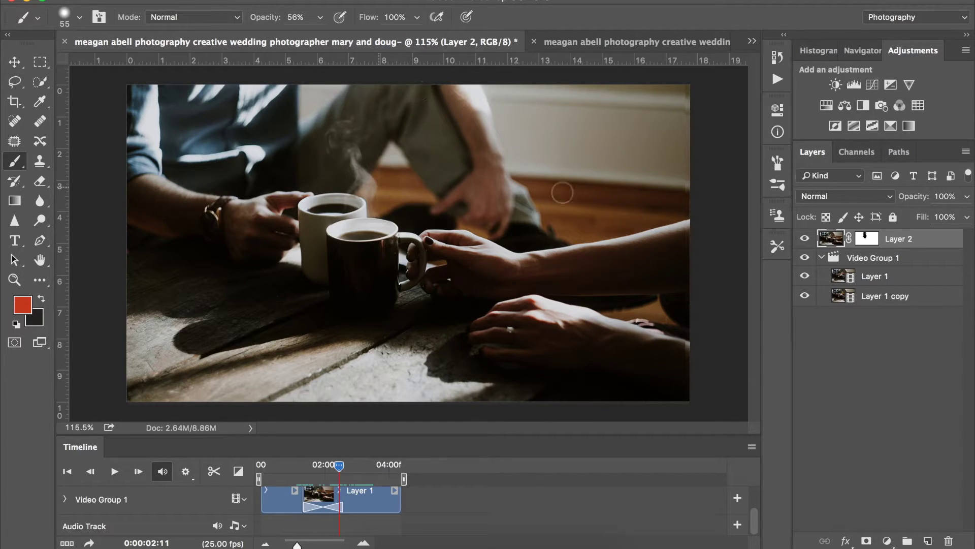
mouse_move(339, 471)
left_mouse_down()
mouse_move(373, 471)
mouse_move(331, 472)
left_mouse_up()
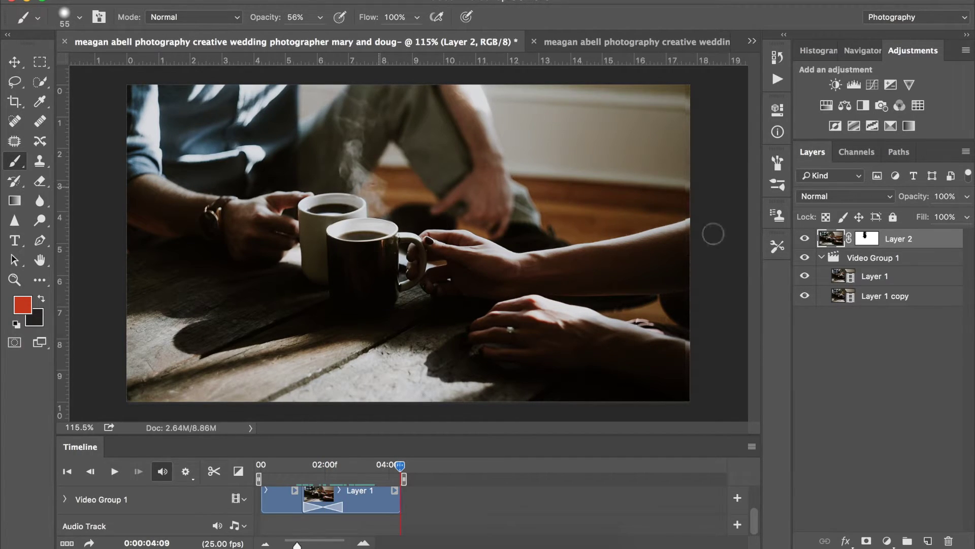
left_click(14, 101)
left_click_drag(688, 241, 684, 242)
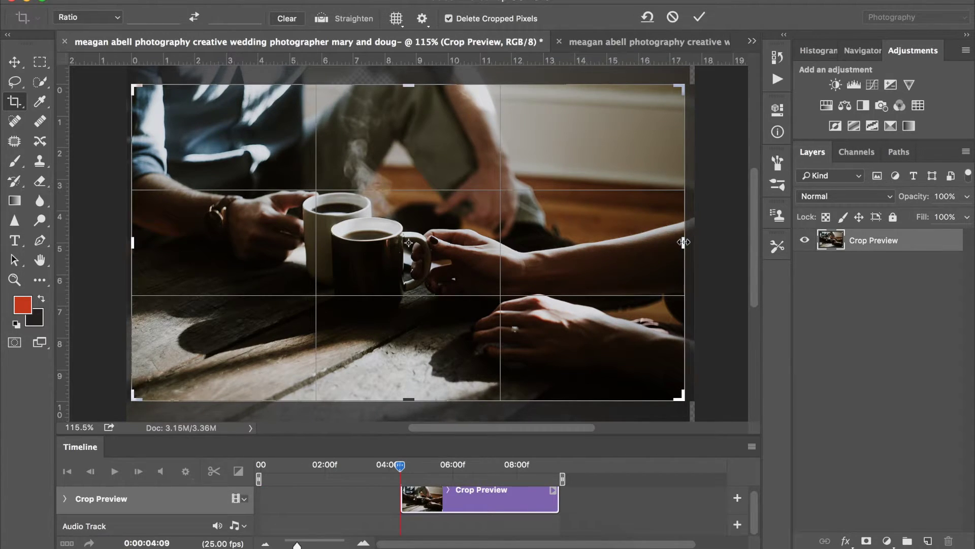
key("Return")
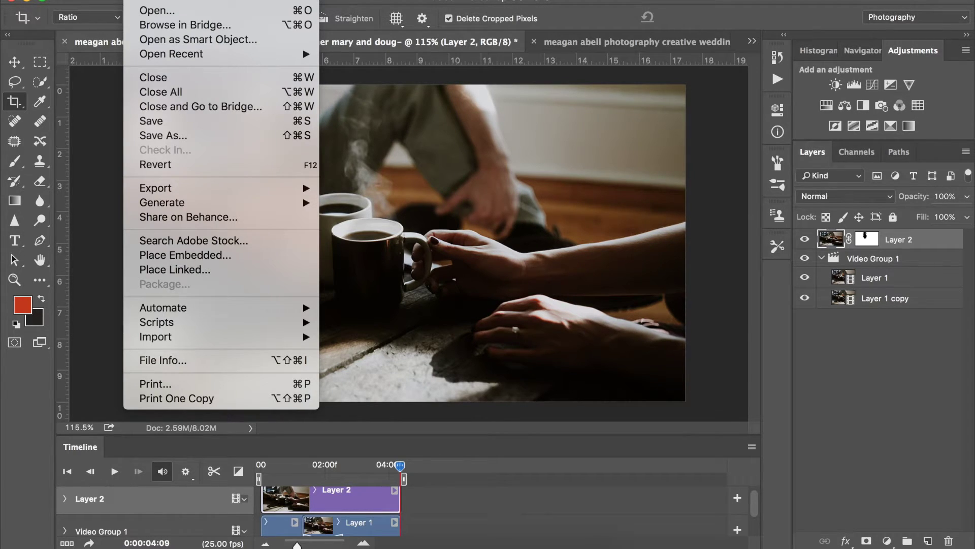
Open Render Video from the File > Export menu.
key("Left")
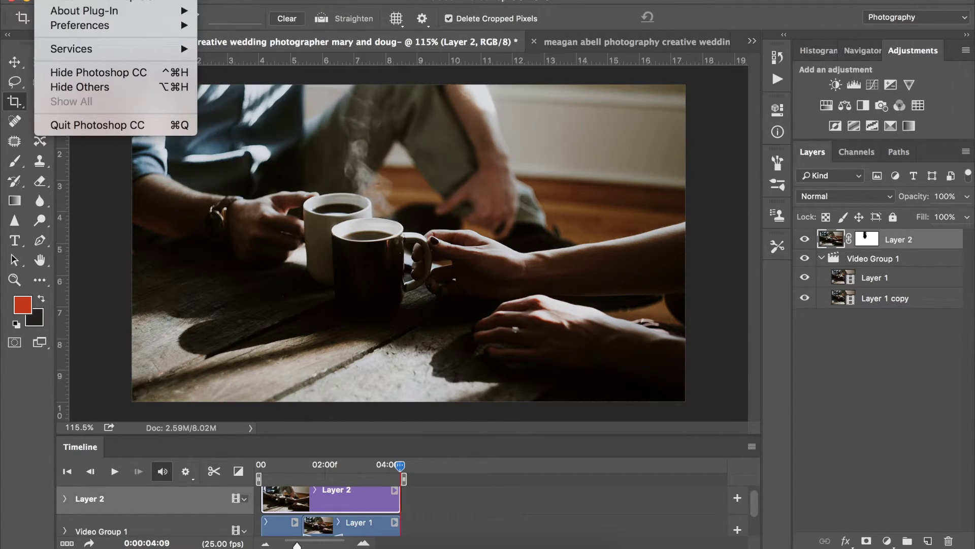
key("Right")
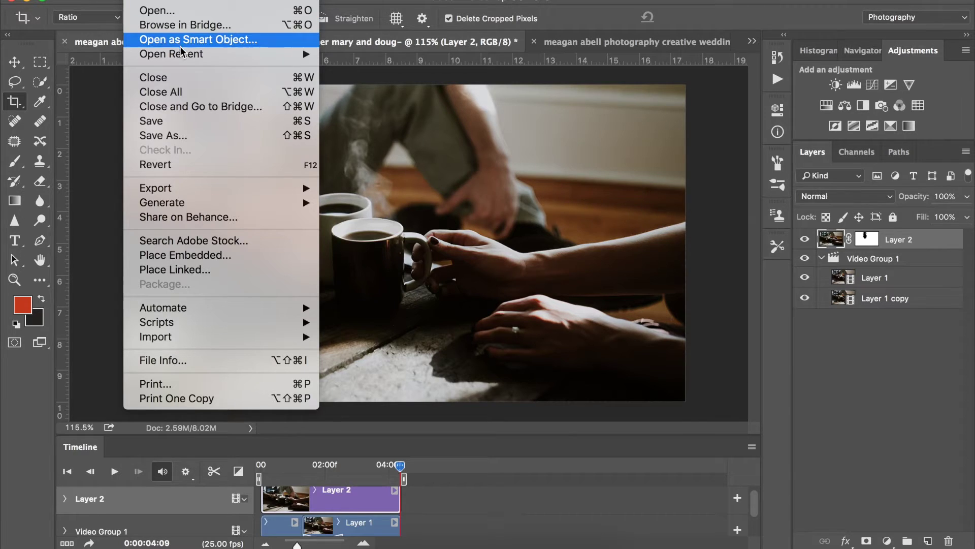
mouse_move(171, 190)
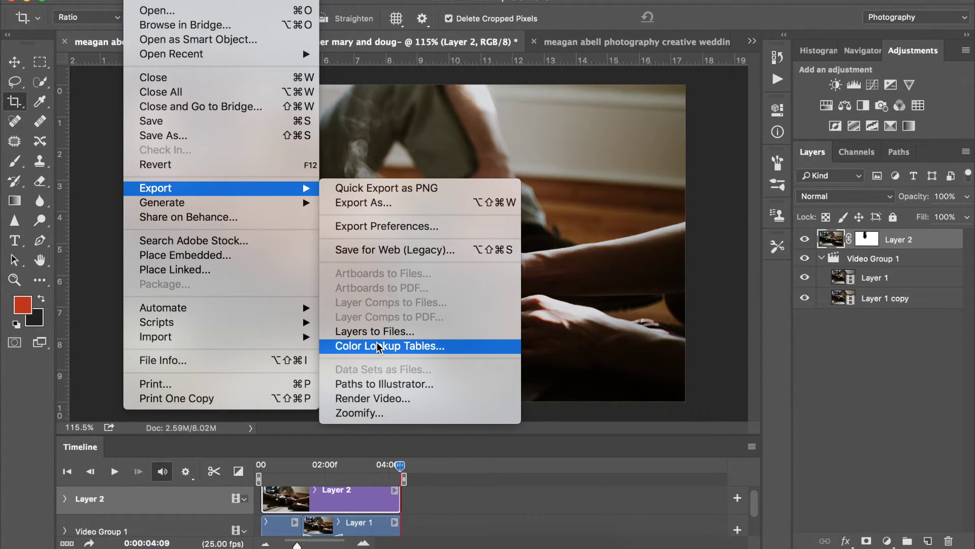
left_click(380, 398)
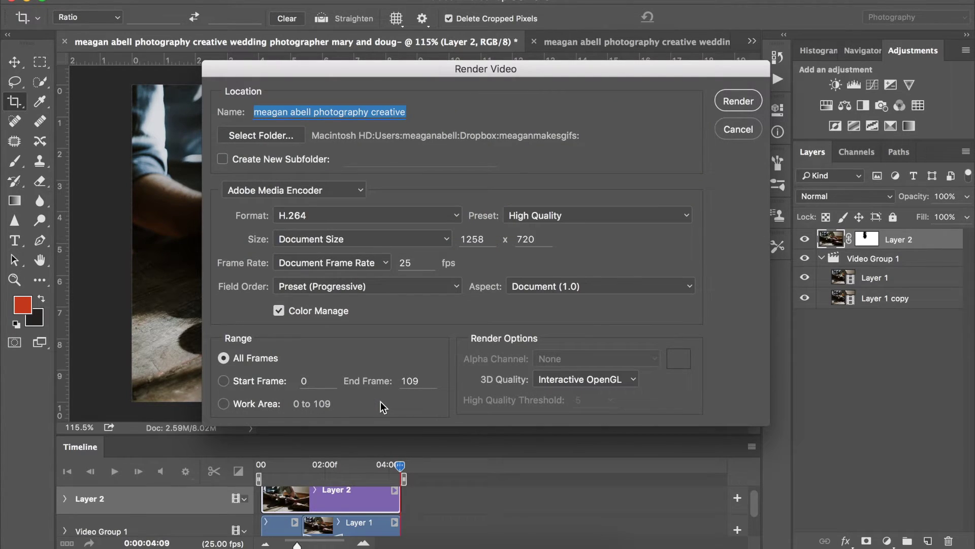
Name the output 'steamy final' and render it as H.264 High Quality at 1258 × 720.
key("BackSpace")
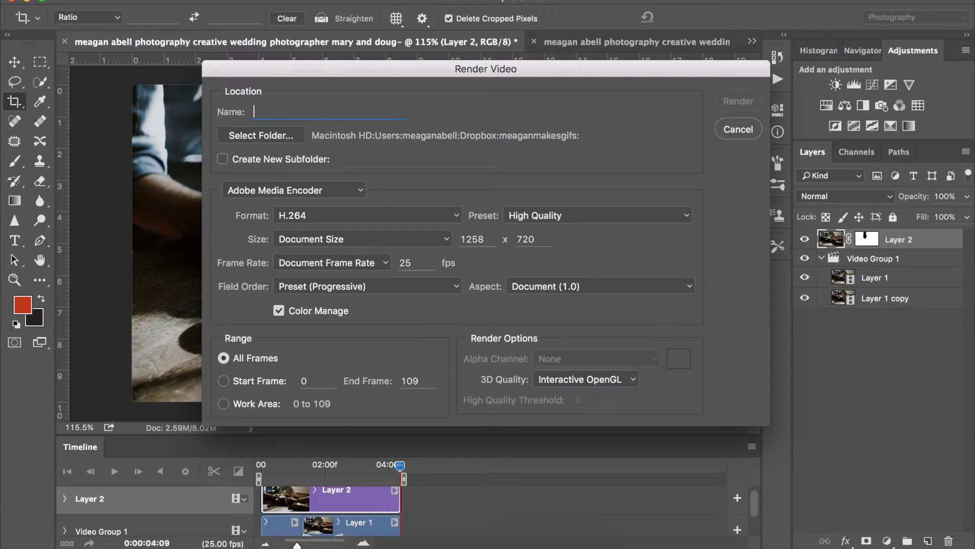
type("steamy")
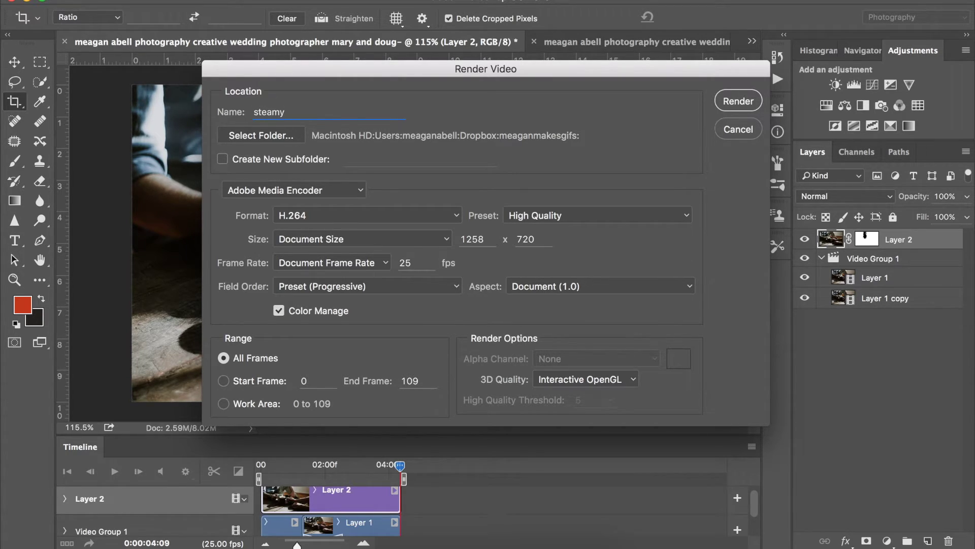
type(" final")
key("Return")
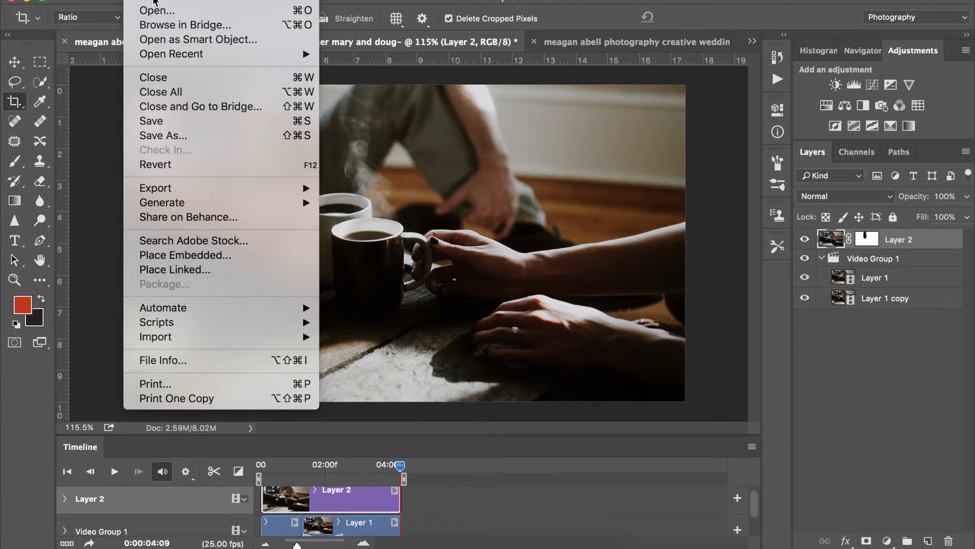
Start File > Import > Video Frames to Layers and go to the Dropbox folder.
mouse_move(304, 341)
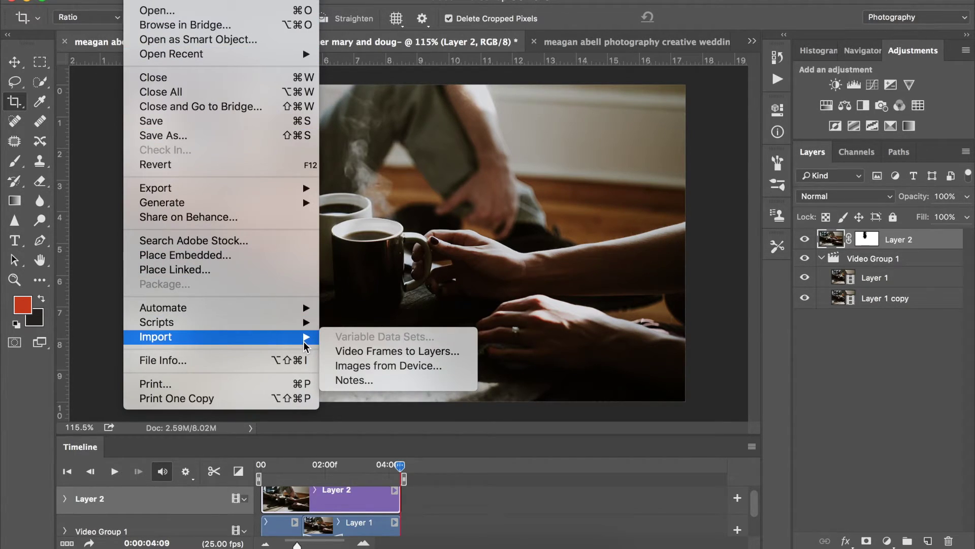
left_click(347, 351)
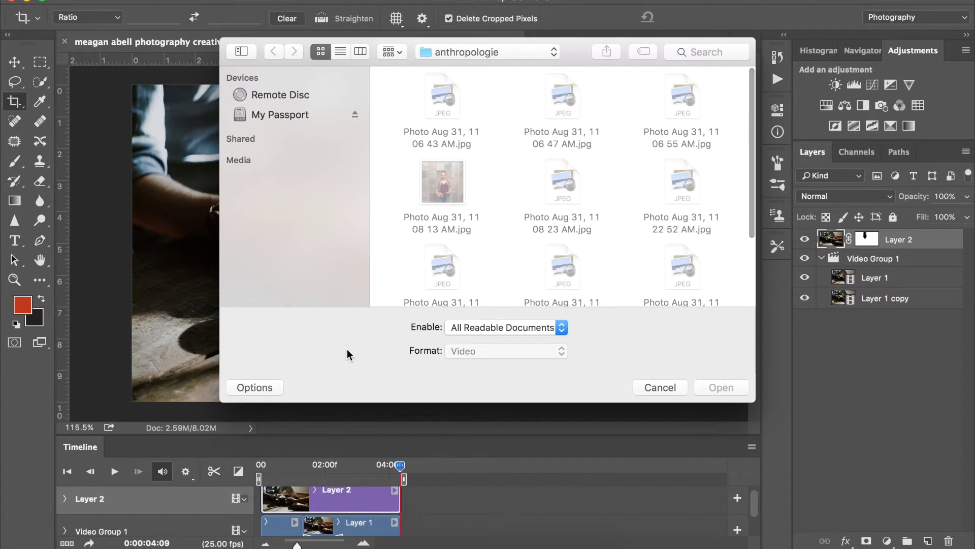
left_click(478, 52)
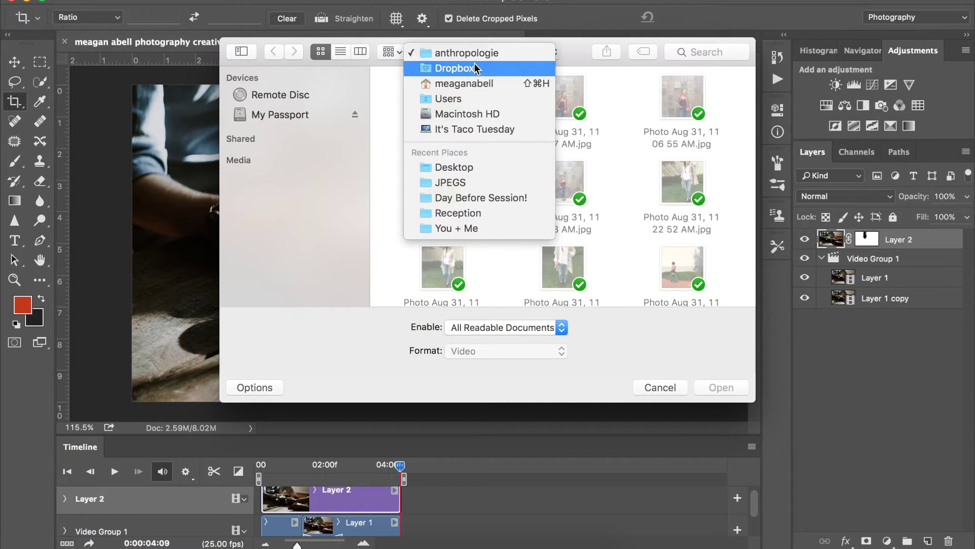
left_click(475, 68)
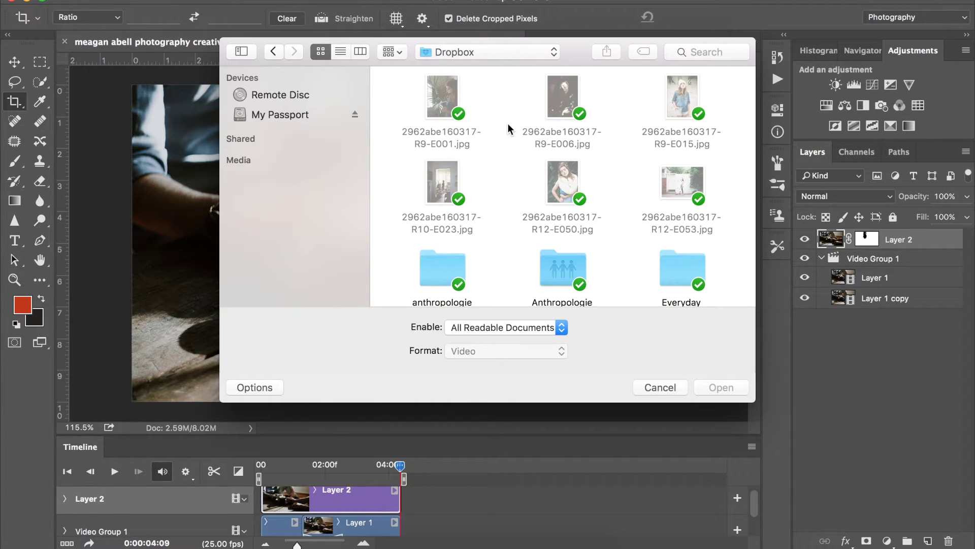
Open the gifs folder and choose steamy final.mp4 to import.
scroll(532, 134, "down", 5)
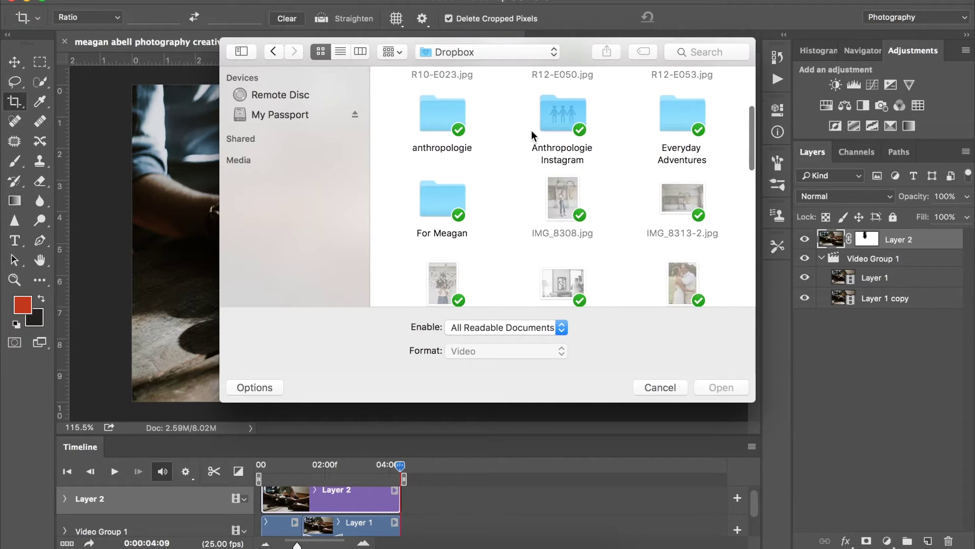
scroll(532, 133, "down", 10)
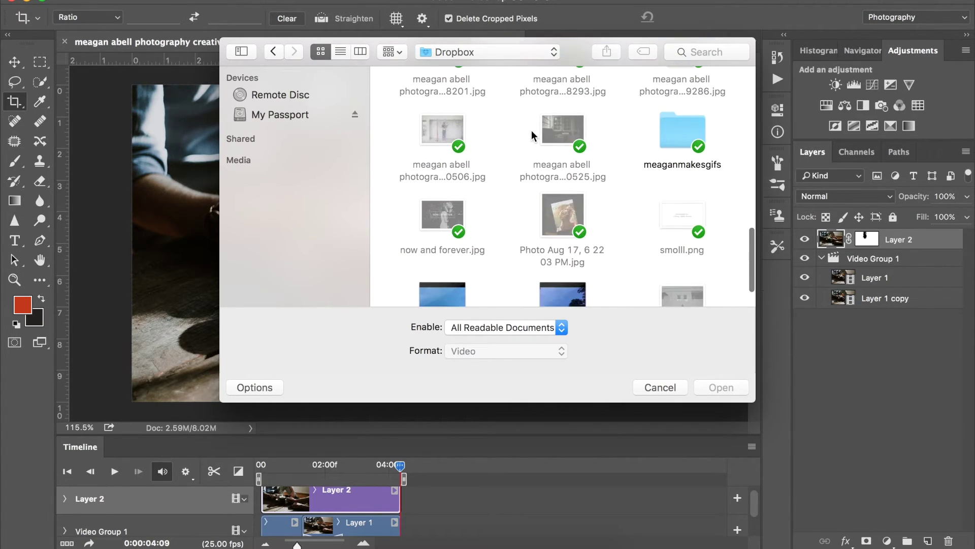
double_click(685, 135)
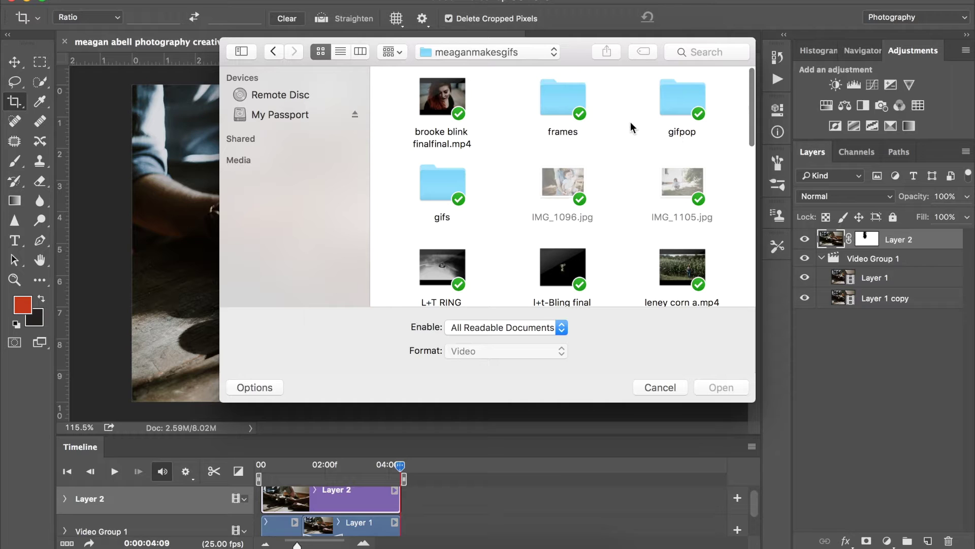
scroll(625, 120, "down", 1)
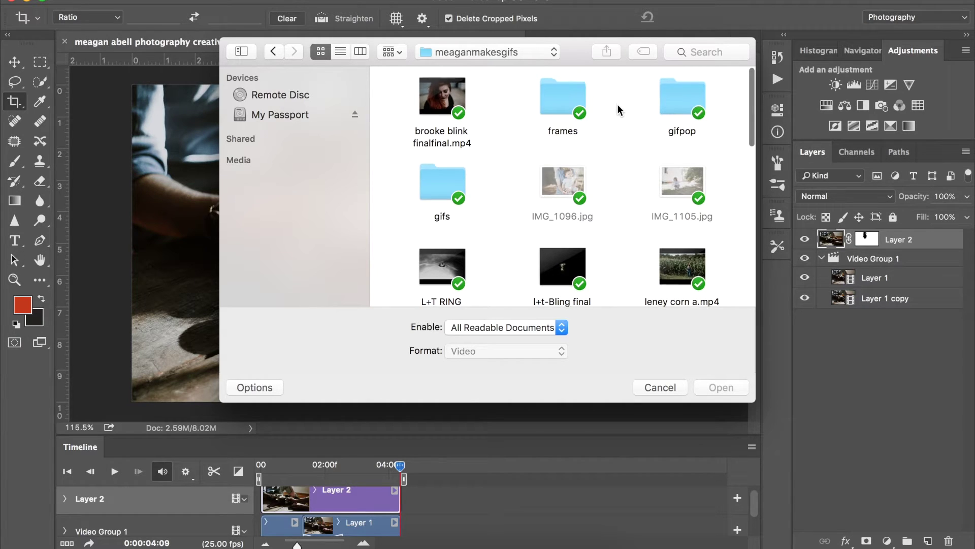
scroll(619, 109, "down", 10)
key("s")
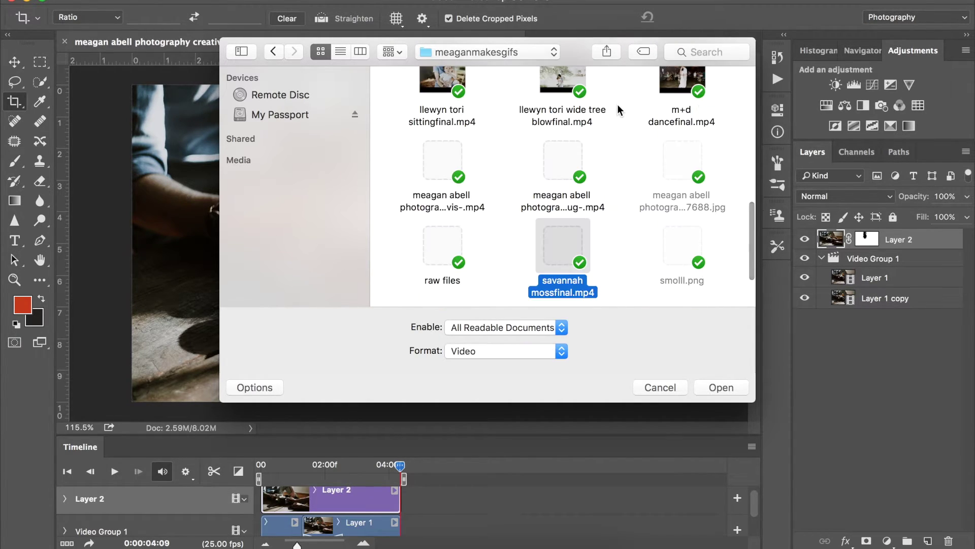
scroll(618, 181, "down", 3)
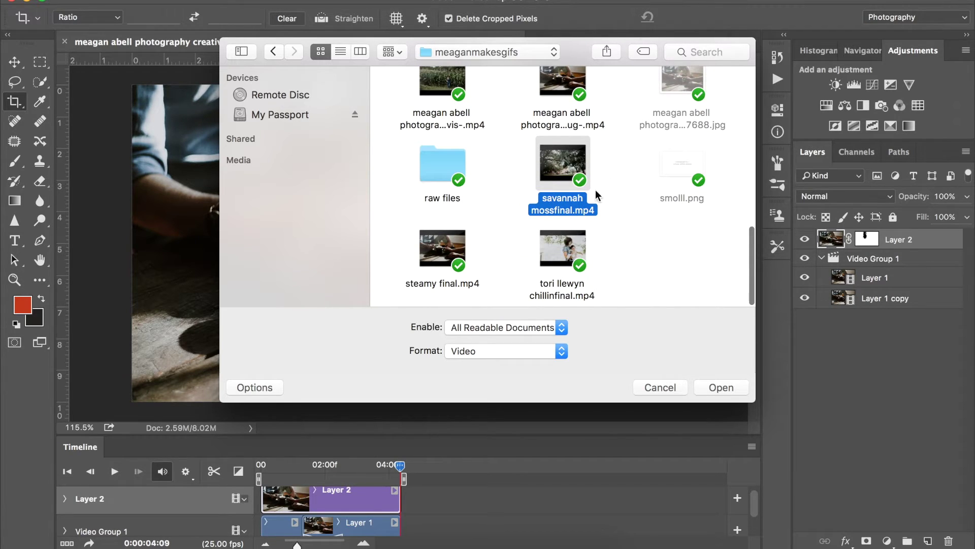
left_click(460, 250)
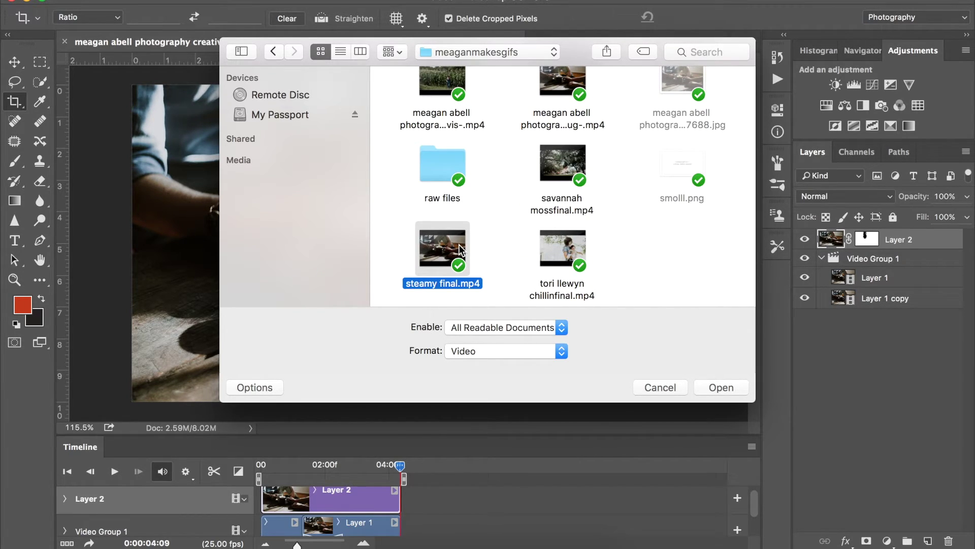
left_click(713, 392)
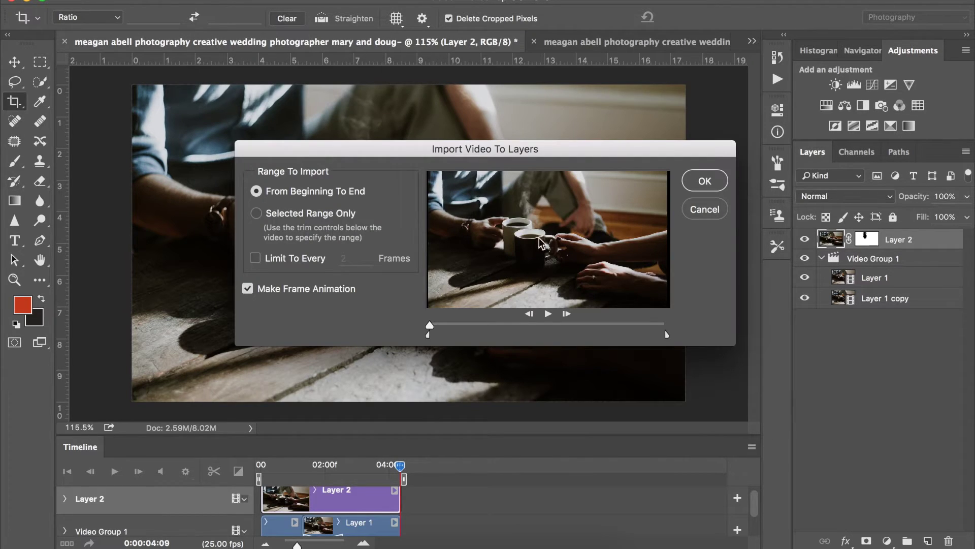
Import the frames with Limit To Every 2 Frames and Make Frame Animation enabled.
left_click(320, 260)
left_click(704, 182)
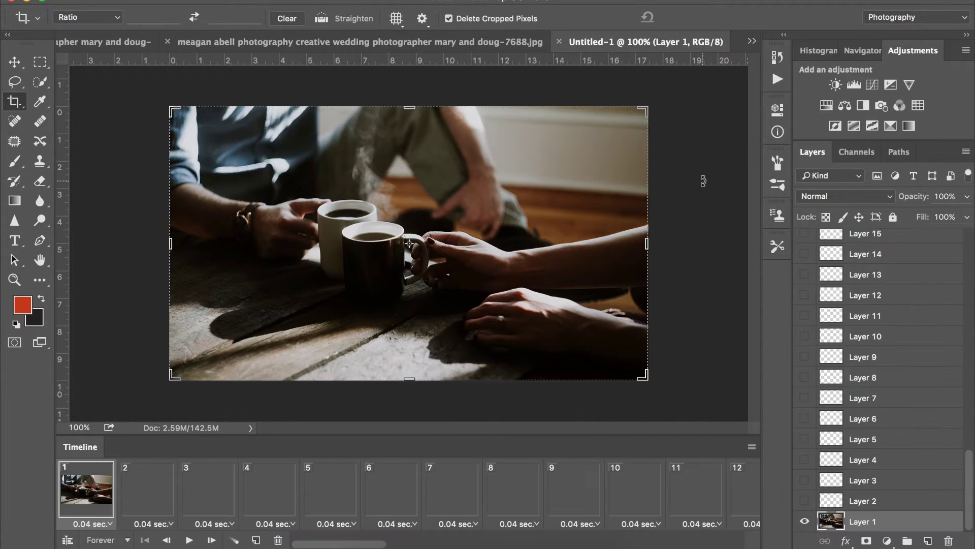
left_click(39, 63)
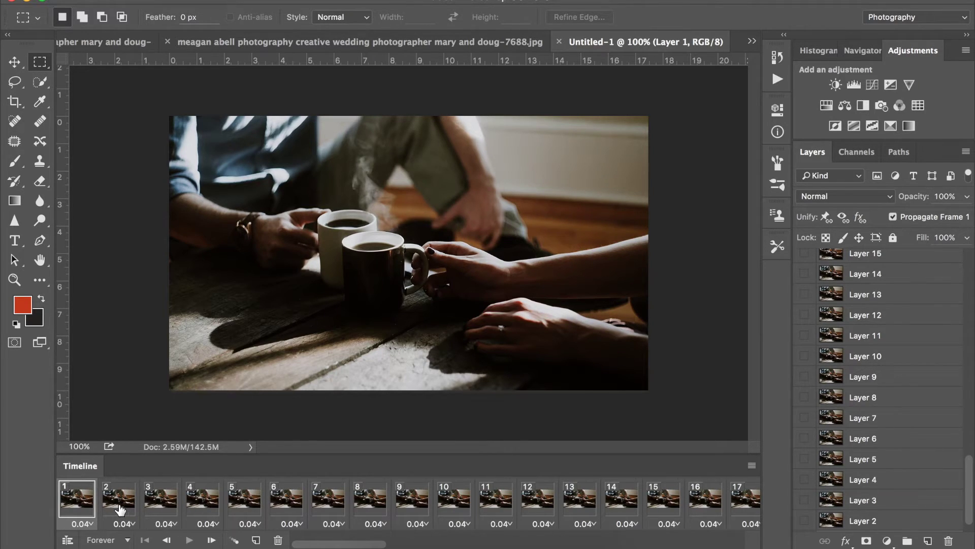
scroll(129, 508, "right", 15)
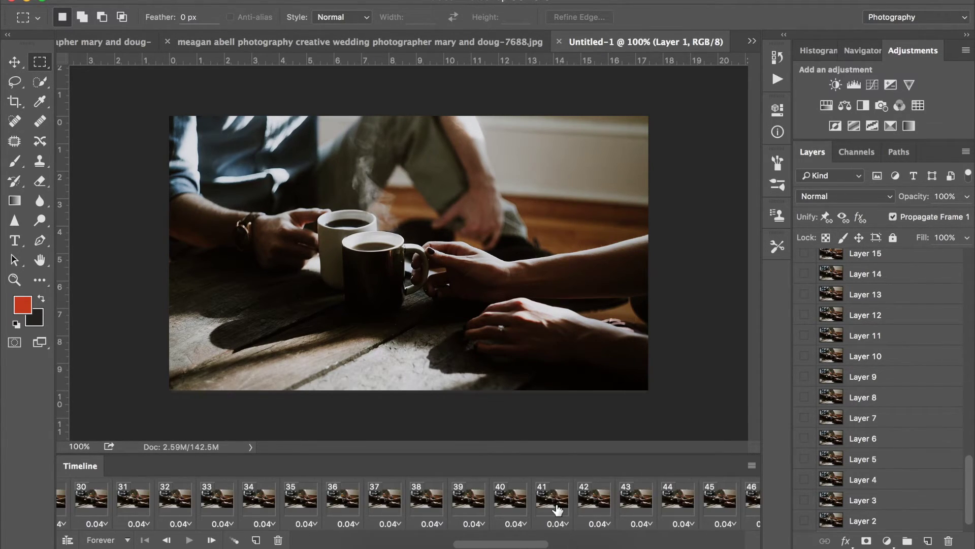
scroll(557, 509, "right", 6)
scroll(557, 509, "right", 2)
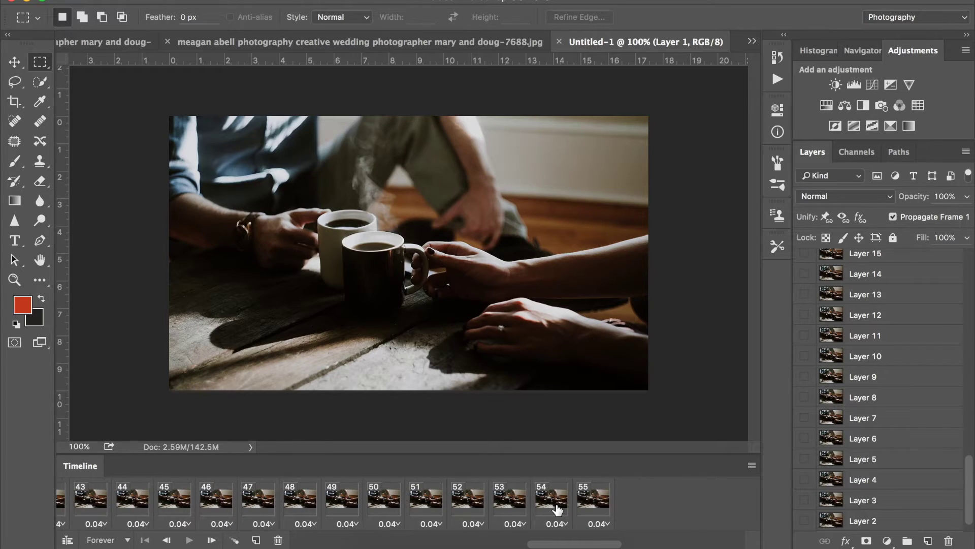
scroll(557, 509, "left", 20)
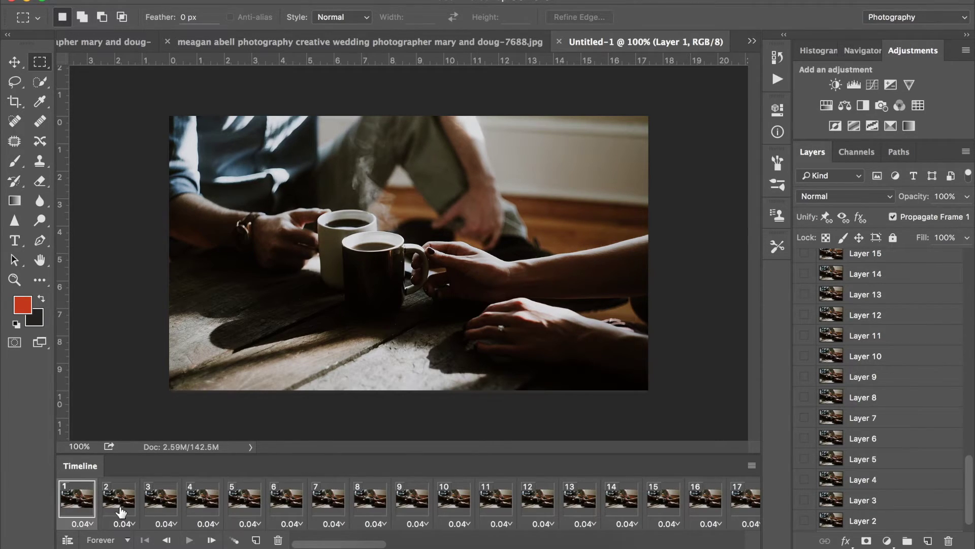
left_click(121, 508)
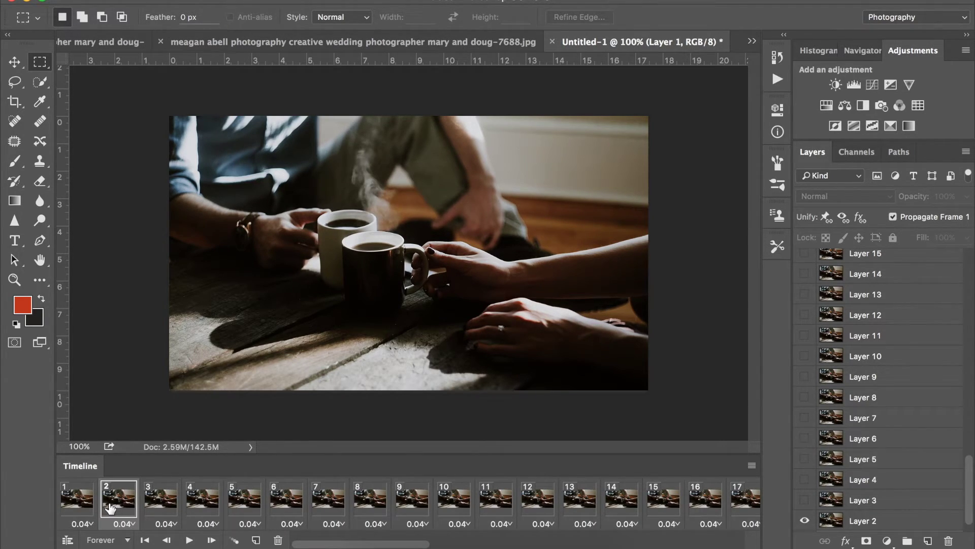
left_click(83, 502)
Set all 55 frames to a 0.1-second delay, then play and stop the animation to preview it.
scroll(83, 502, "right", 10)
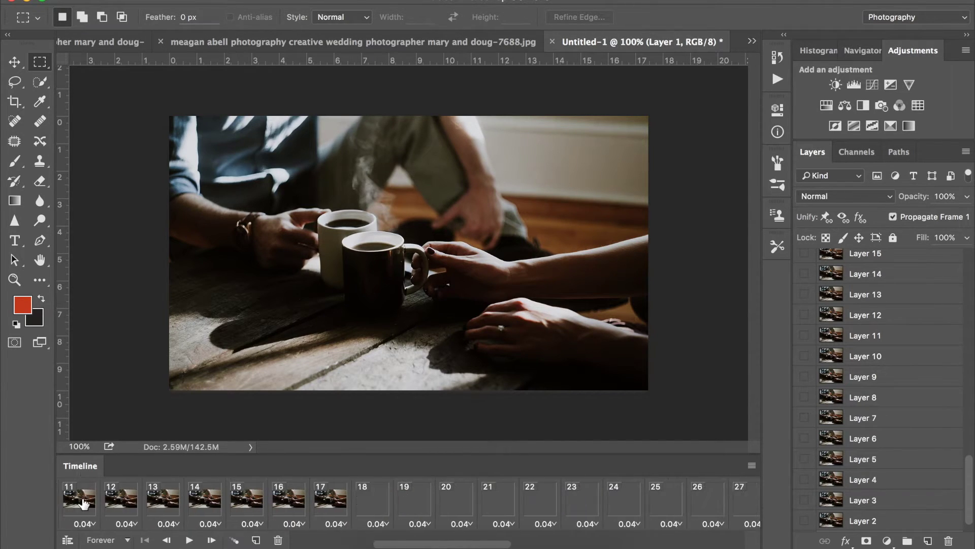
scroll(223, 506, "right", 10)
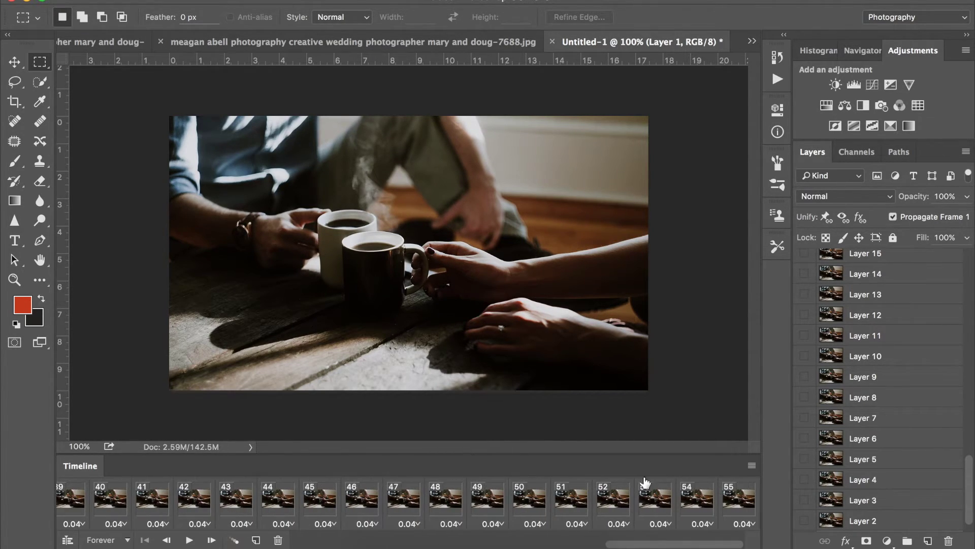
left_click(734, 509, "shift")
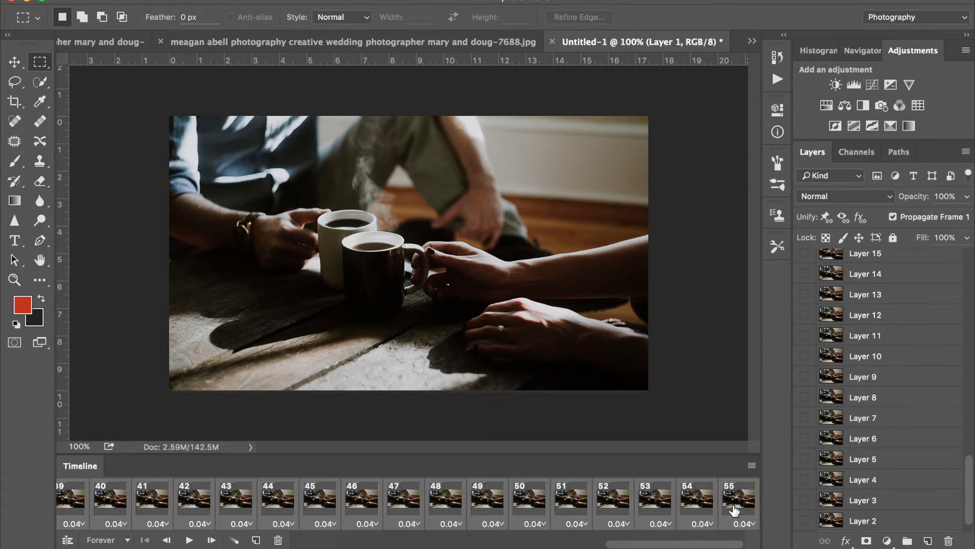
left_click(752, 524)
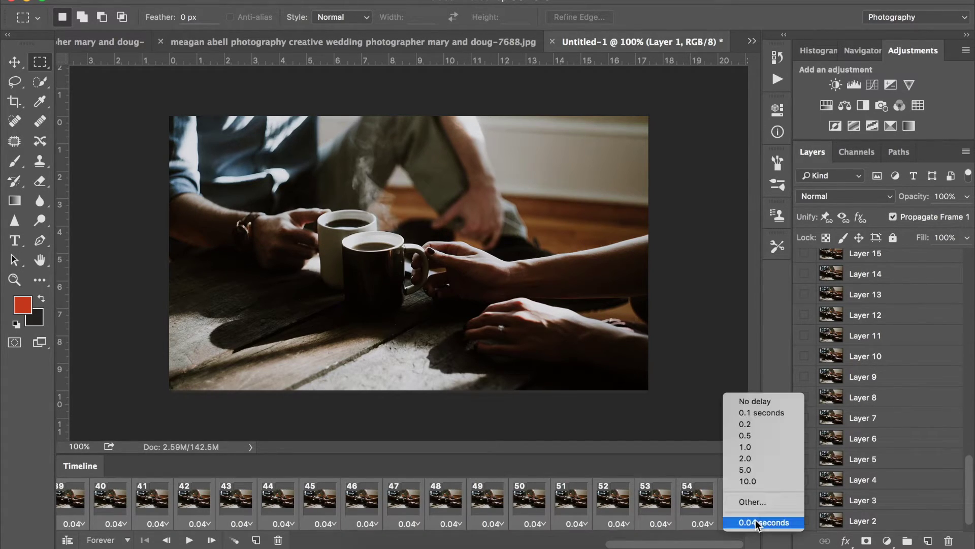
left_click(761, 414)
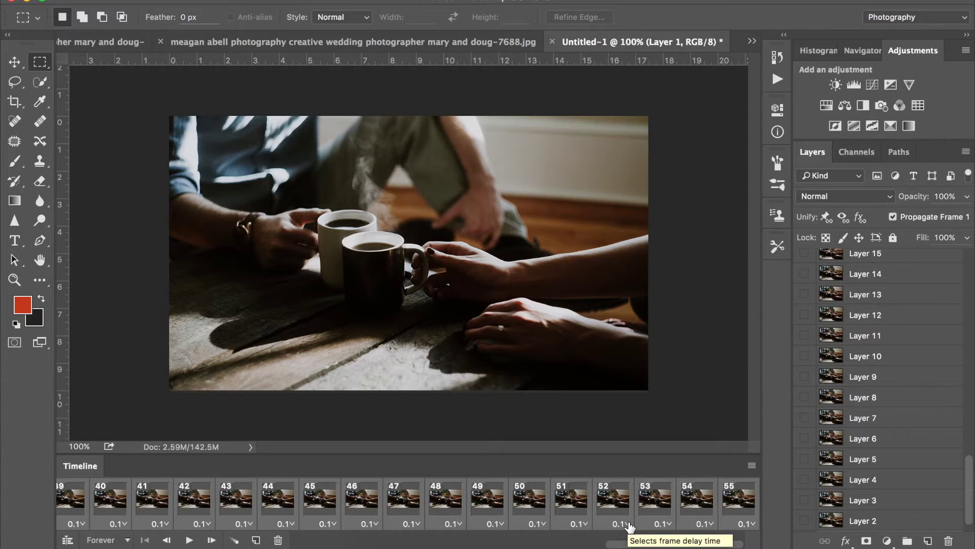
key("space")
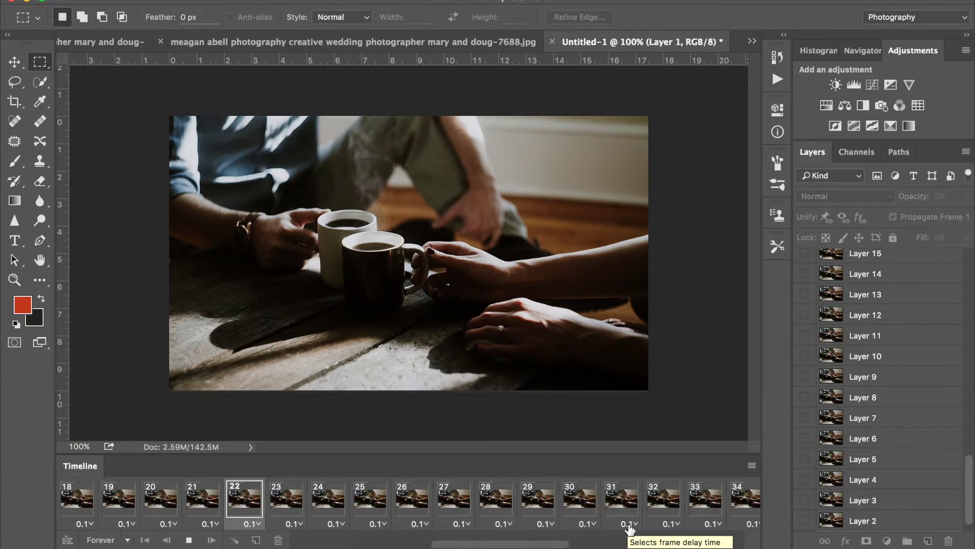
key("space")
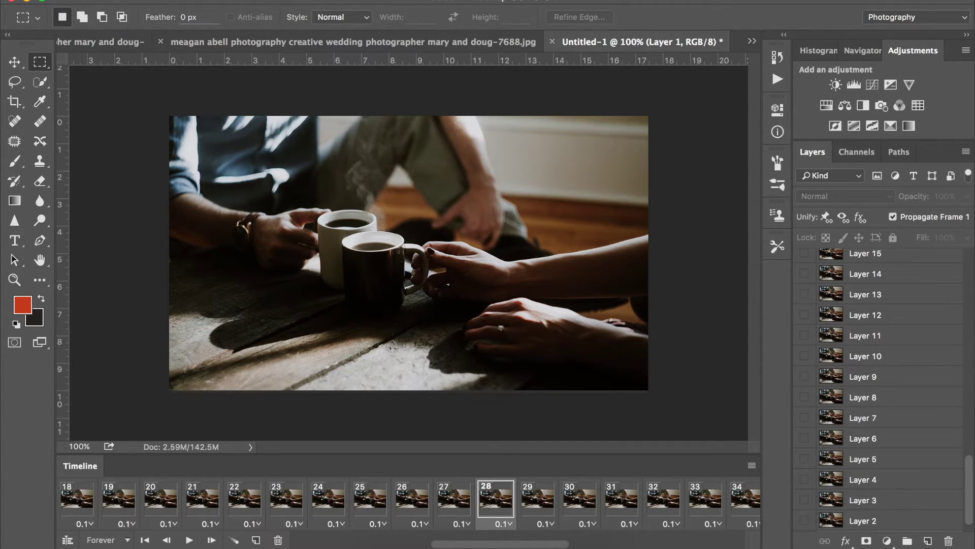
Resize the image to 900 px wide with proportions linked in Image Size.
key("super+alt+i")
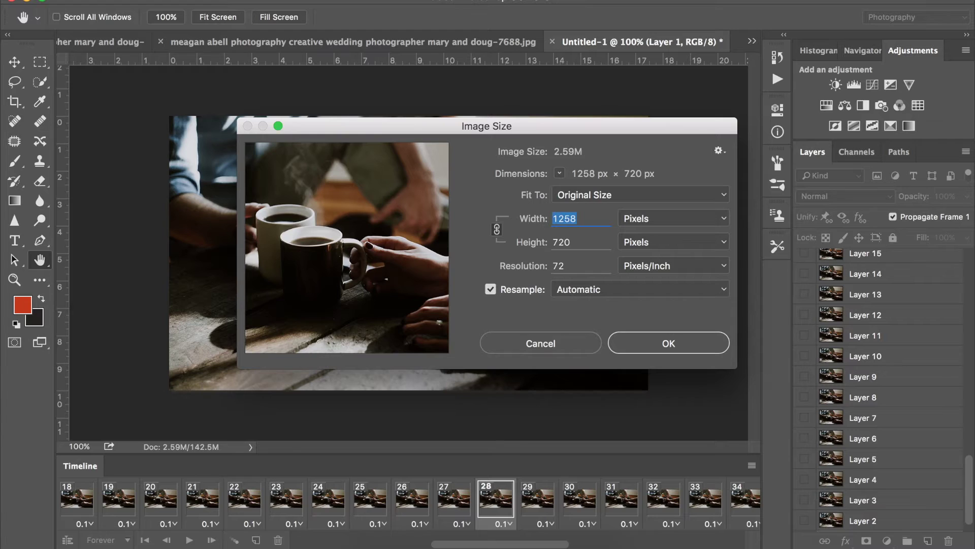
type("900")
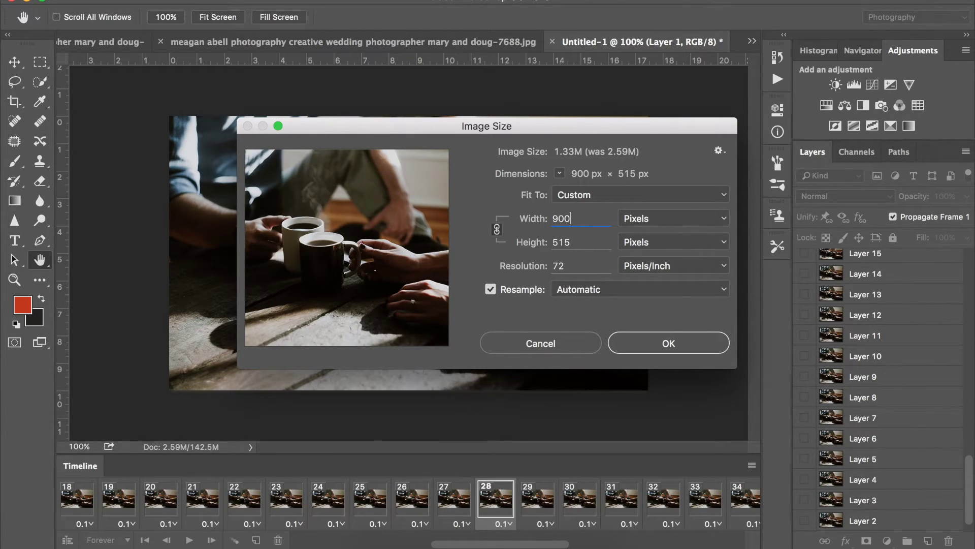
key("Return")
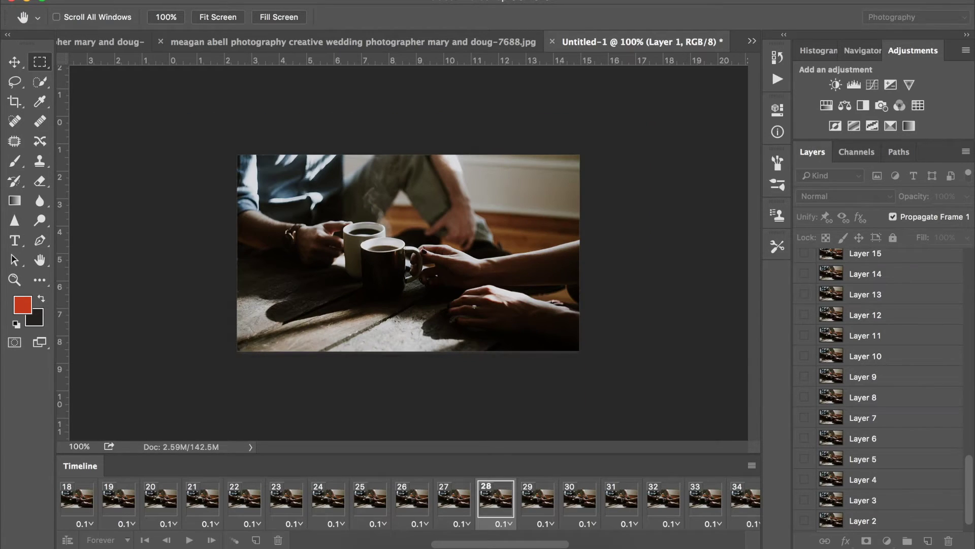
key("m")
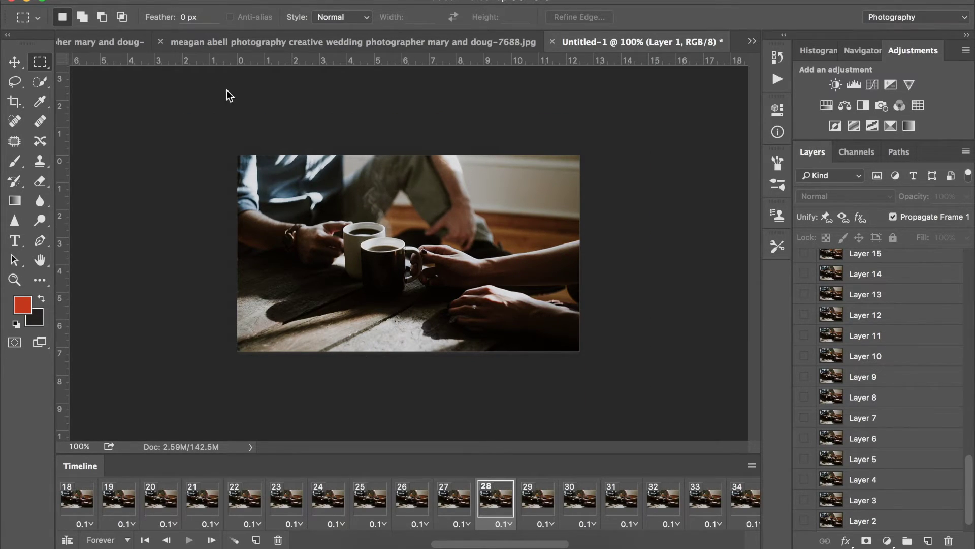
left_click(136, 0)
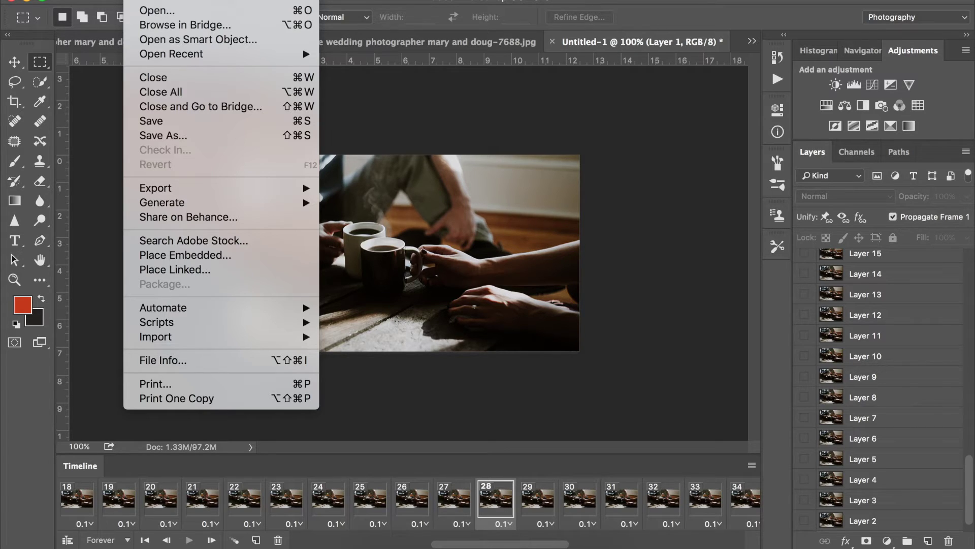
Open File > Export > Save for Web (Legacy) for the resized animation.
mouse_move(183, 188)
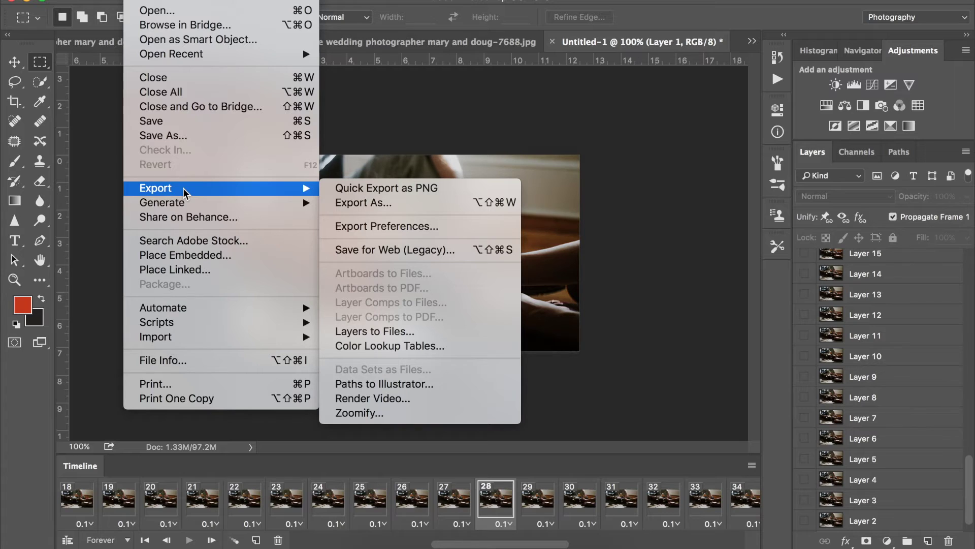
left_click(389, 253)
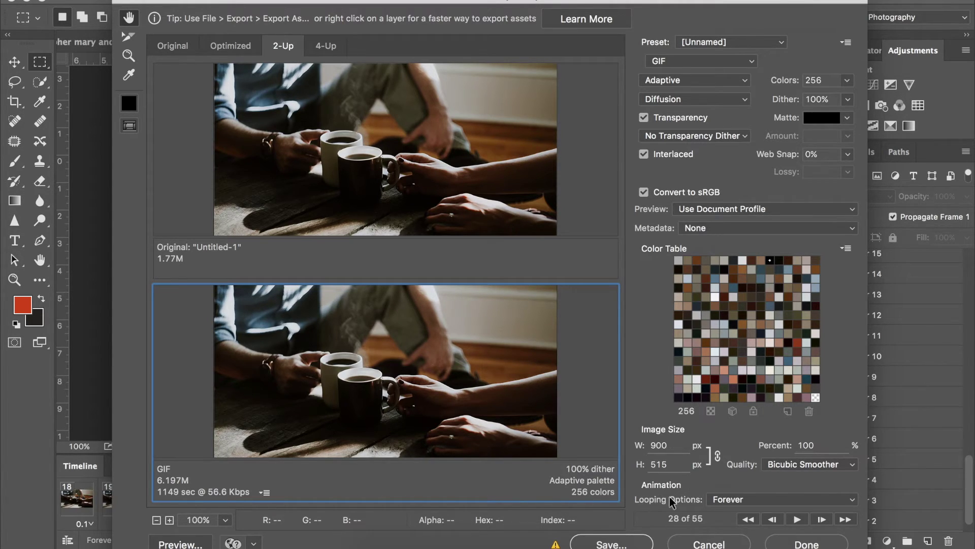
Set GIF looping to Forever and keep the palette at 256 colours.
left_click(710, 500)
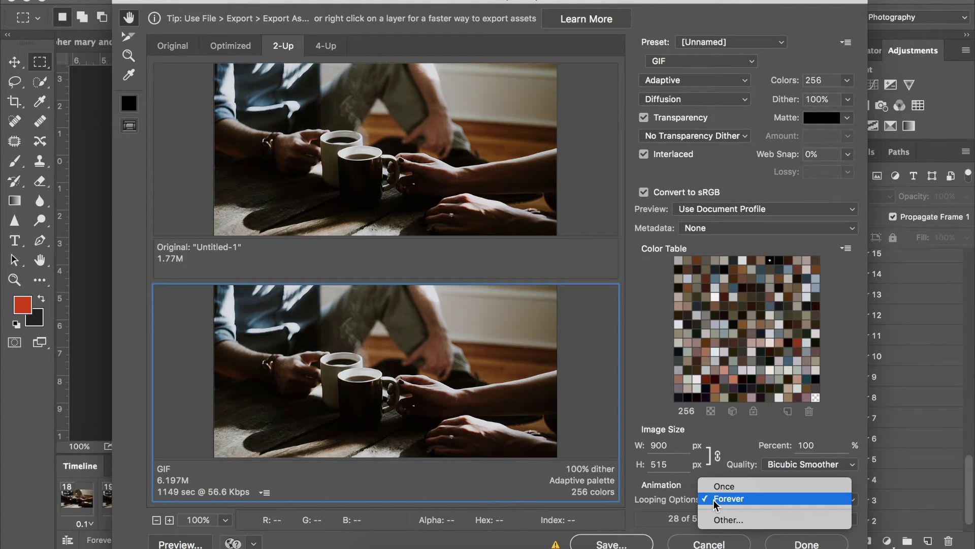
left_click(713, 499)
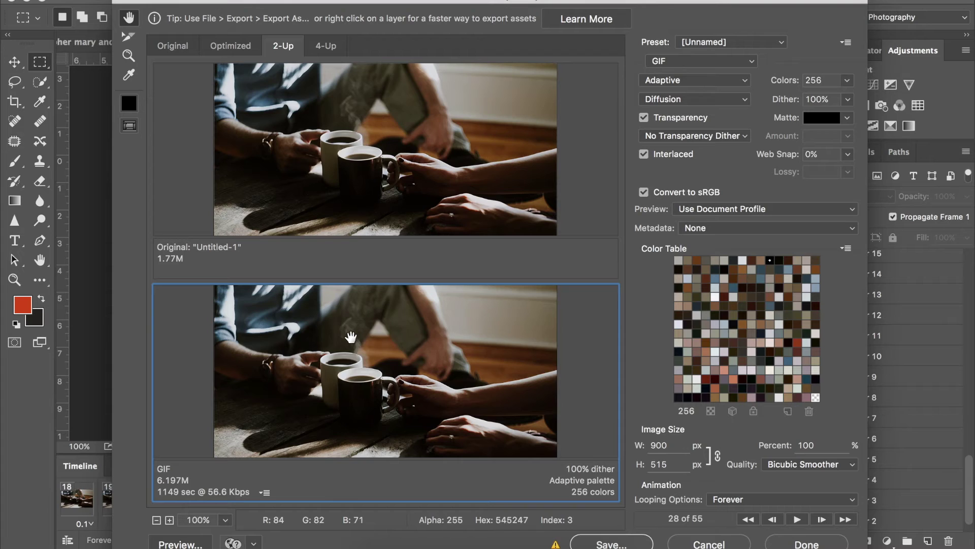
left_click(847, 81)
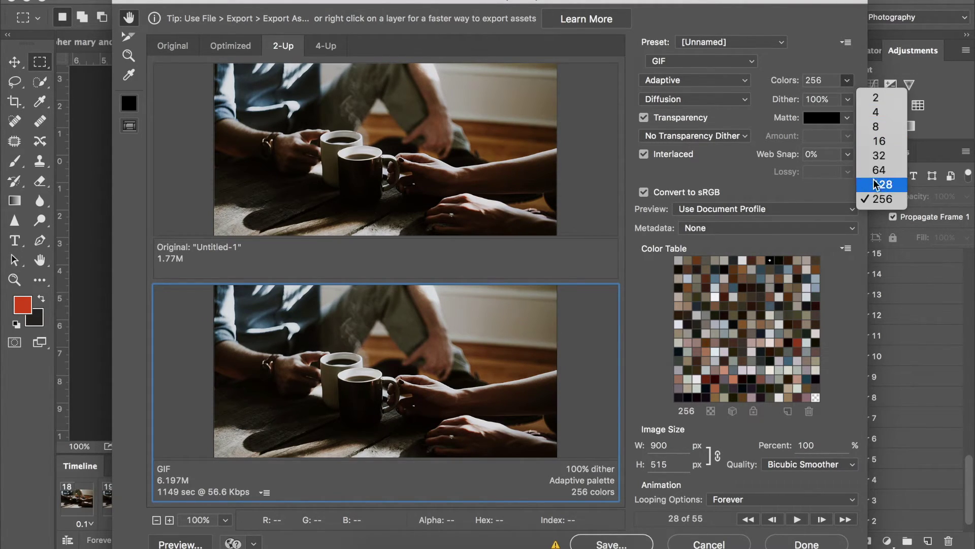
left_click(852, 78)
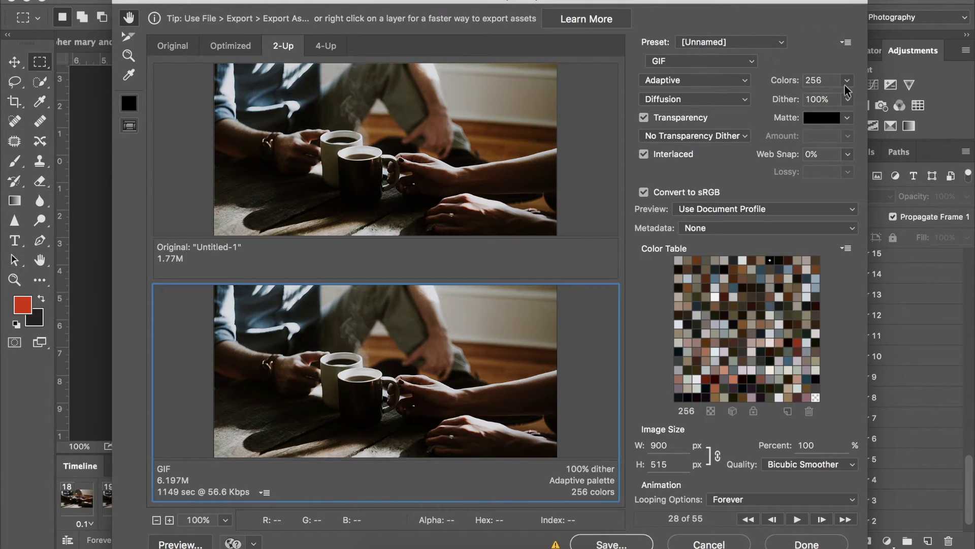
left_click(847, 81)
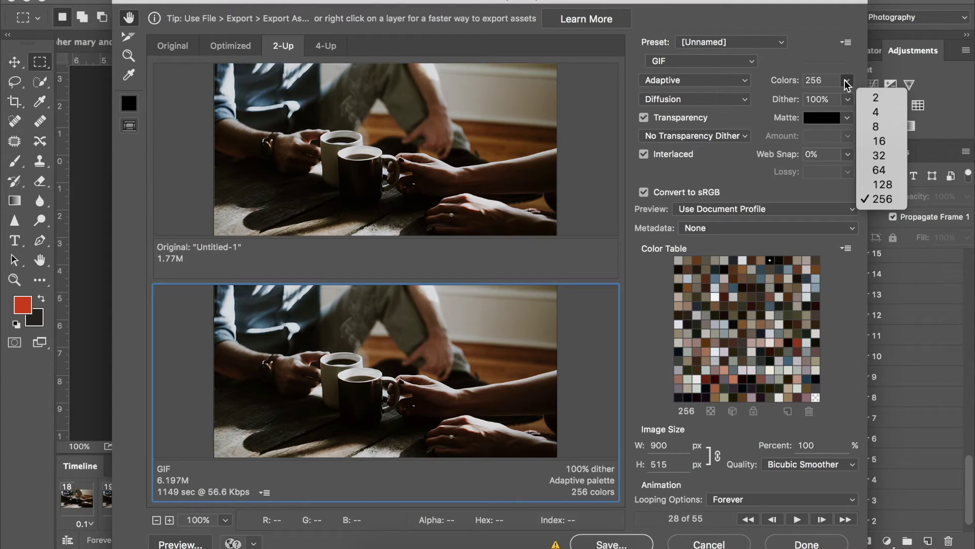
Leave the colour count at 256 and bring up the colour-reduction palette choices.
left_click(847, 83)
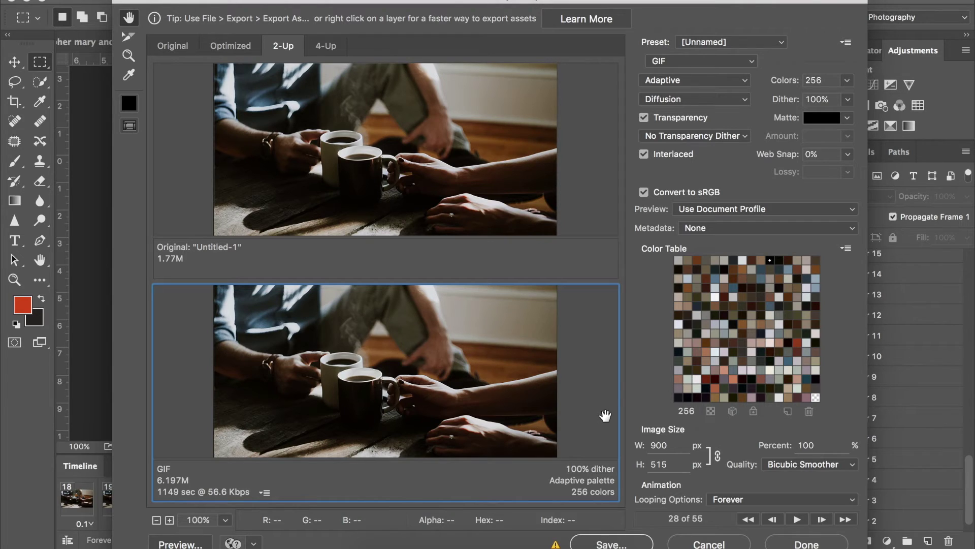
left_click(848, 81)
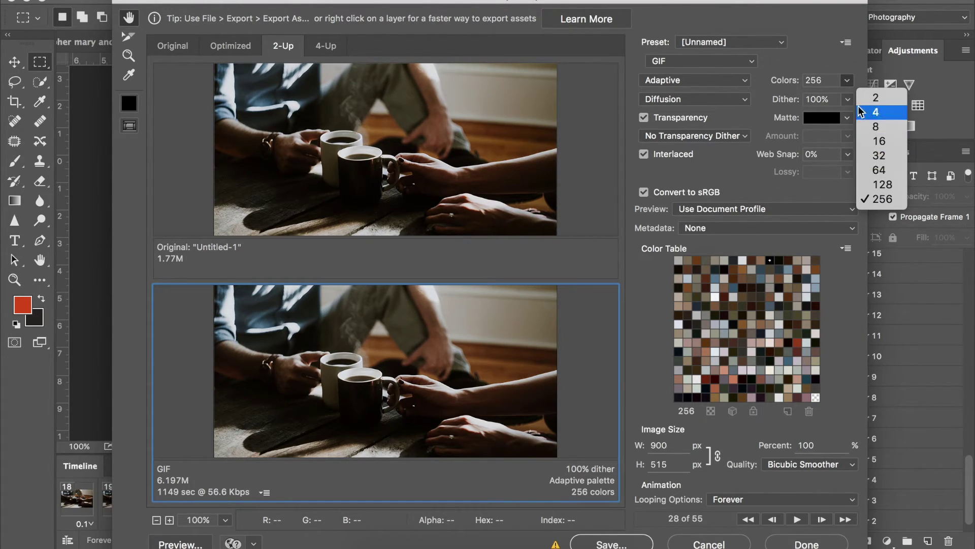
left_click(835, 78)
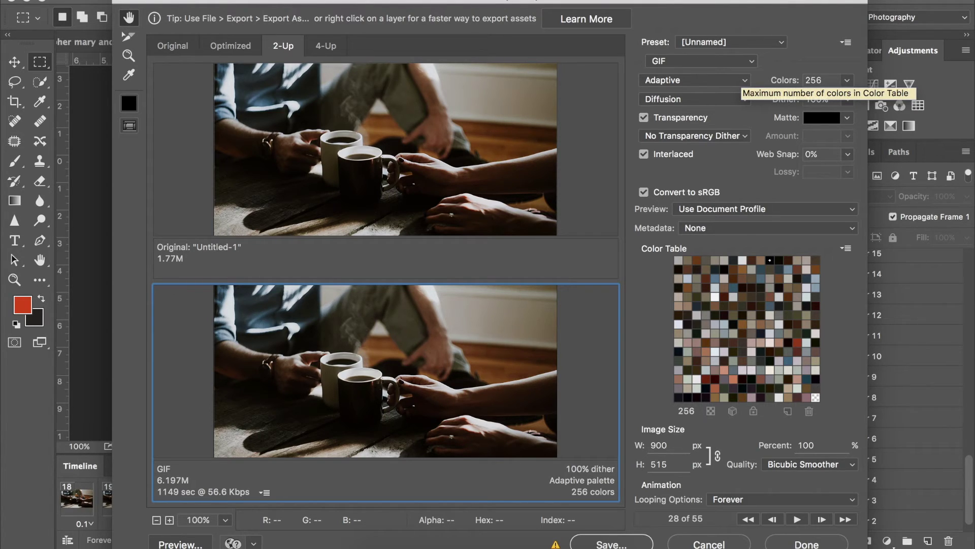
left_click(849, 80)
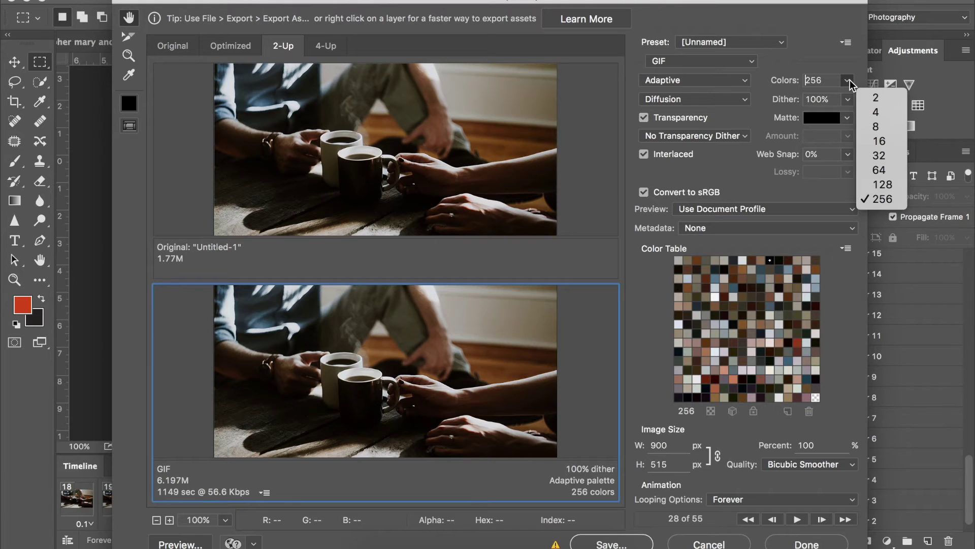
left_click(811, 63)
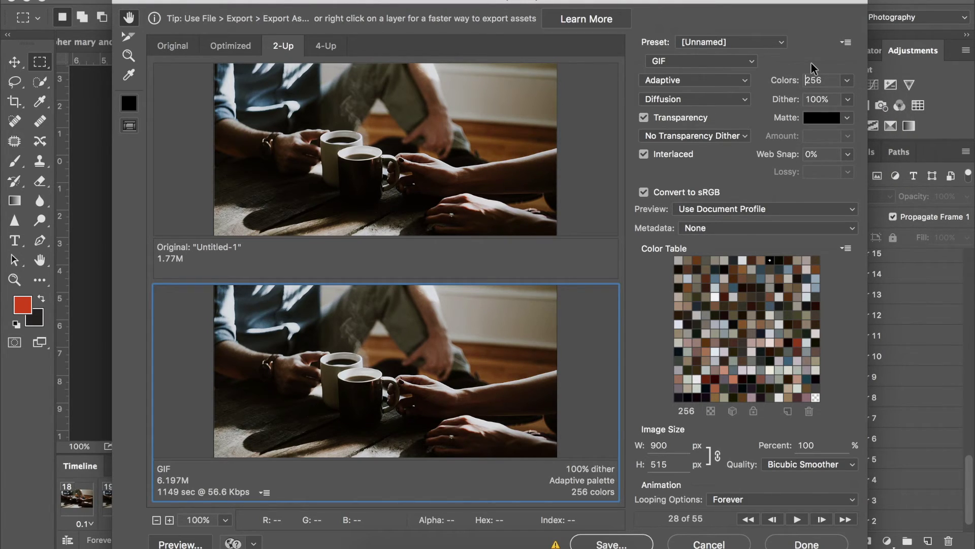
left_click(706, 80)
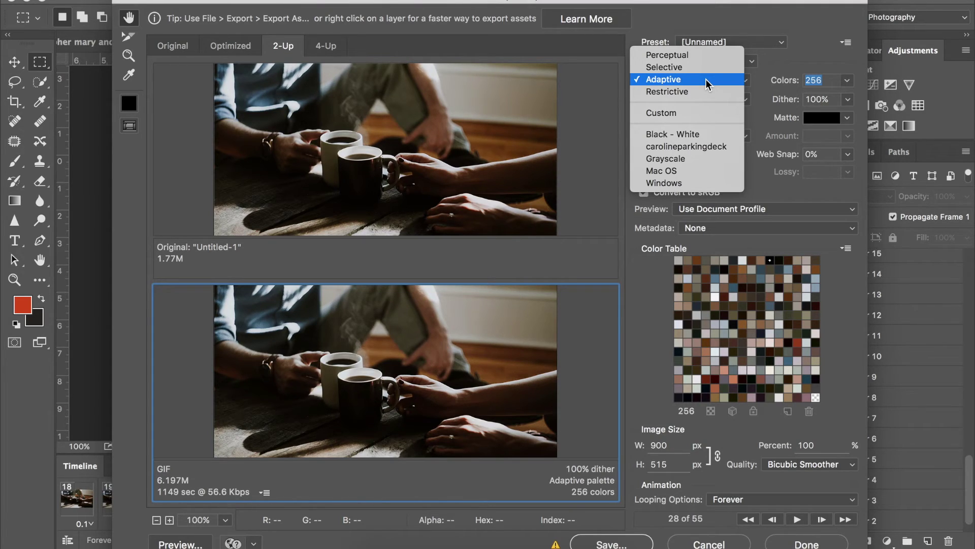
Keep the Adaptive colour-reduction palette and display the dither algorithm choices.
left_click(639, 284)
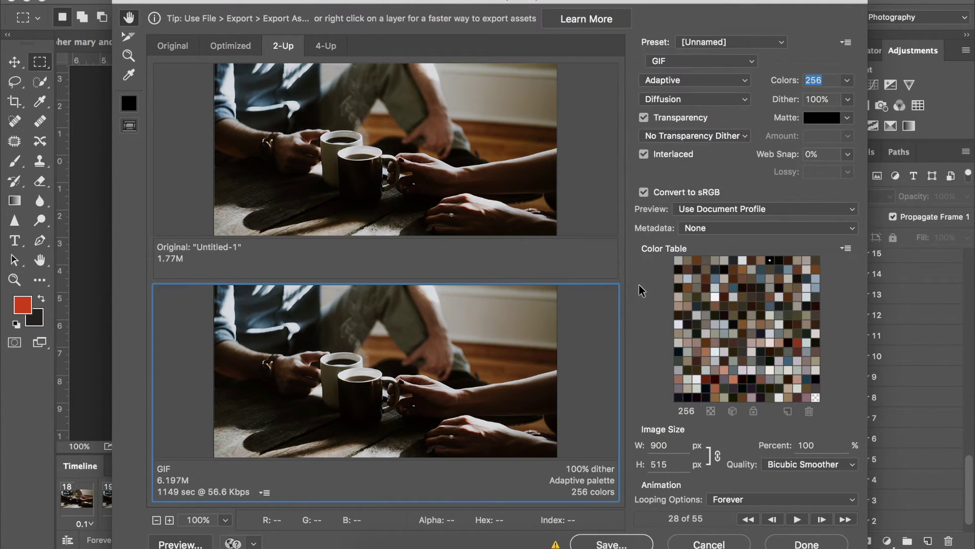
left_click(688, 76)
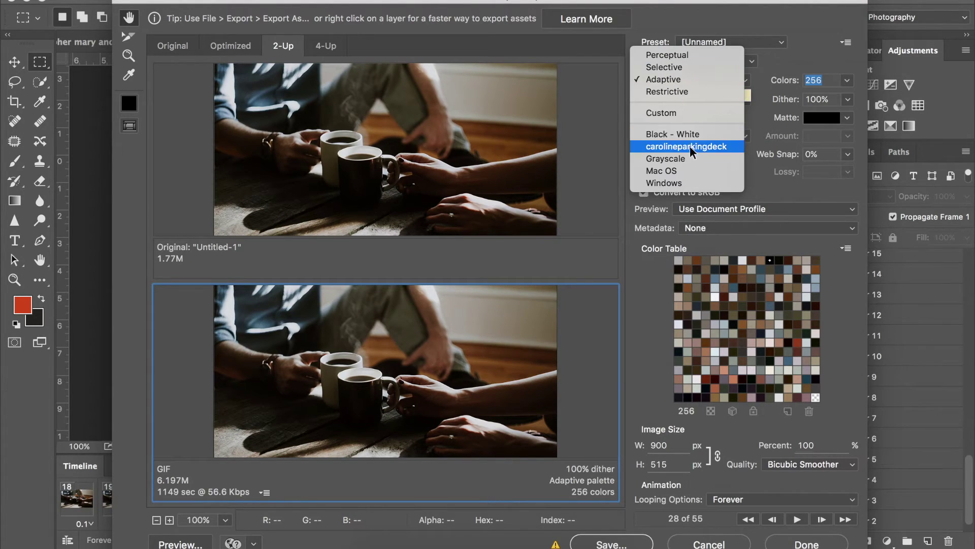
left_click(767, 77)
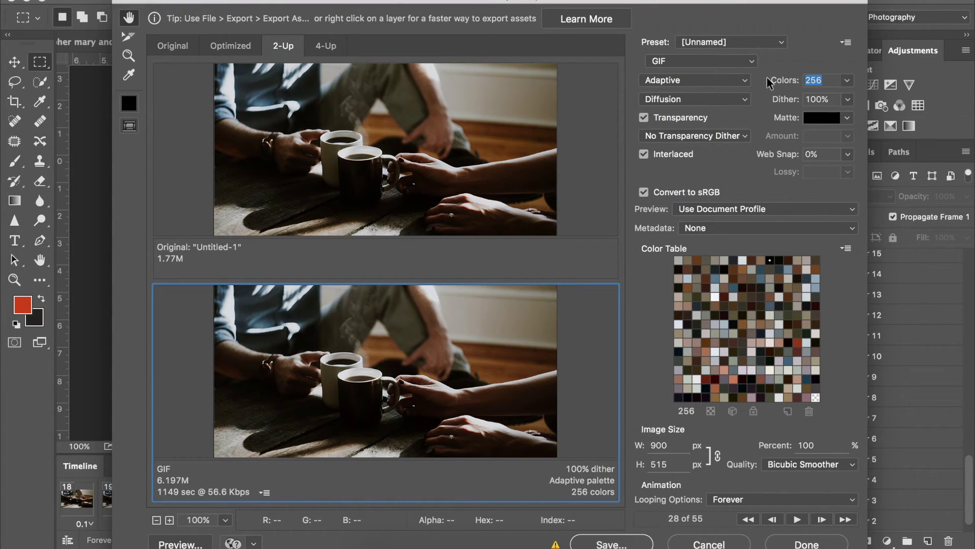
left_click(741, 100)
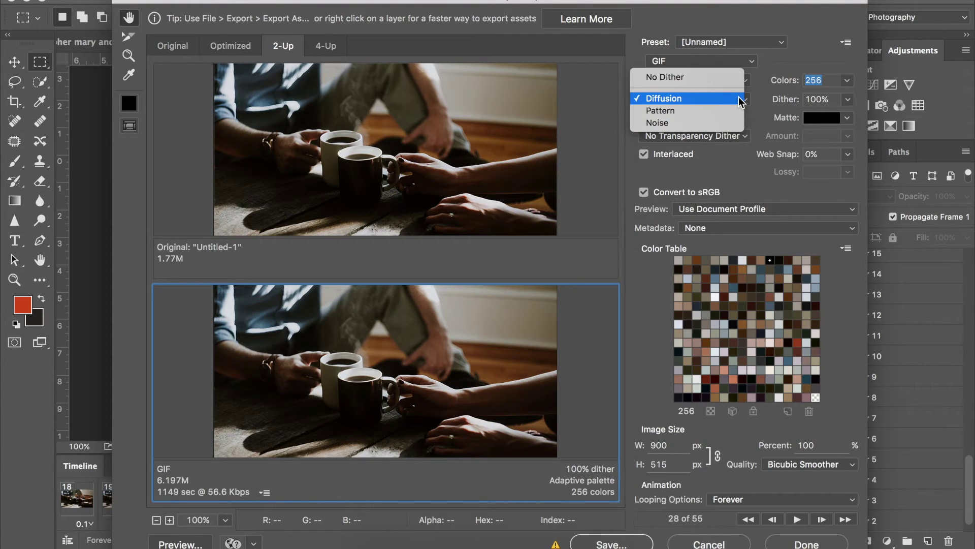
Keep Diffusion as the dither algorithm and bring up the dither amount slider.
left_click(764, 95)
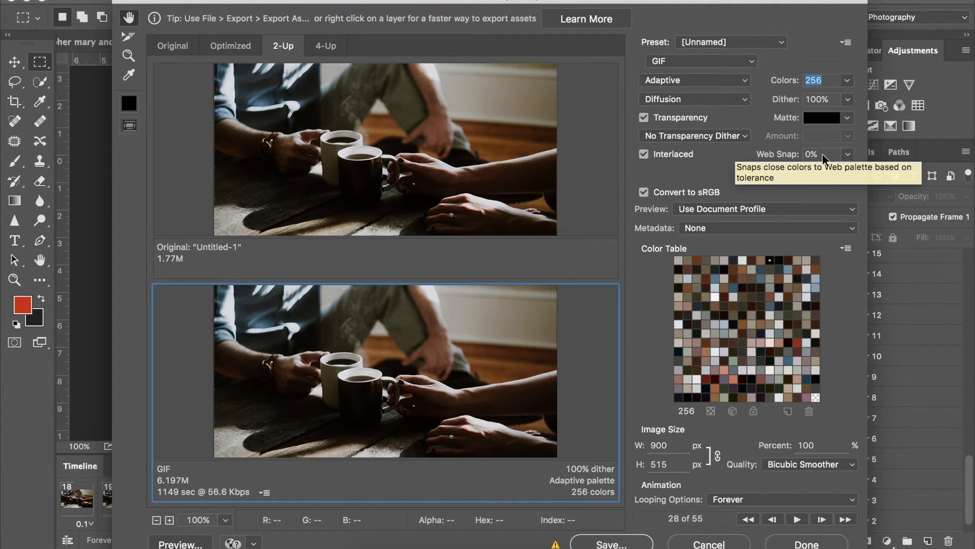
left_click(827, 99)
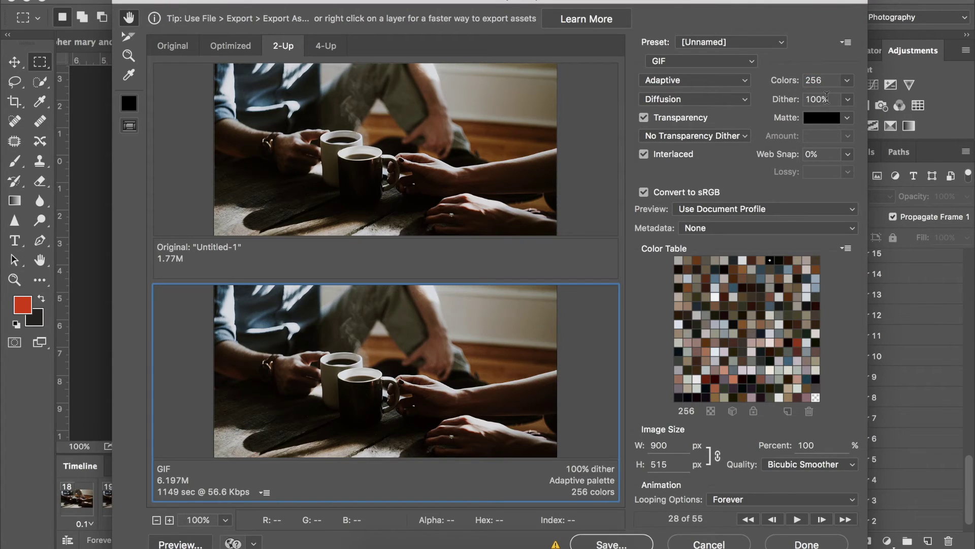
left_click(849, 100)
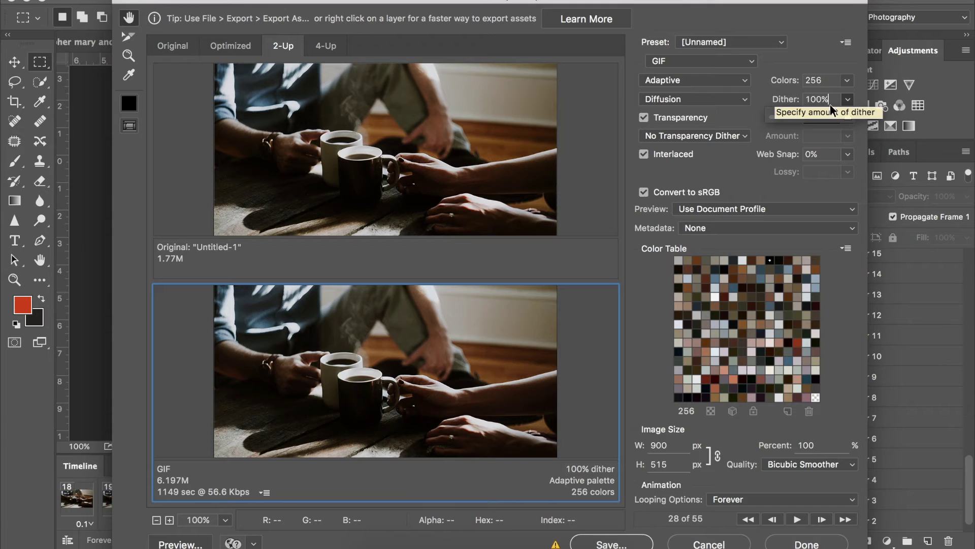
left_click(813, 145)
left_click(827, 99)
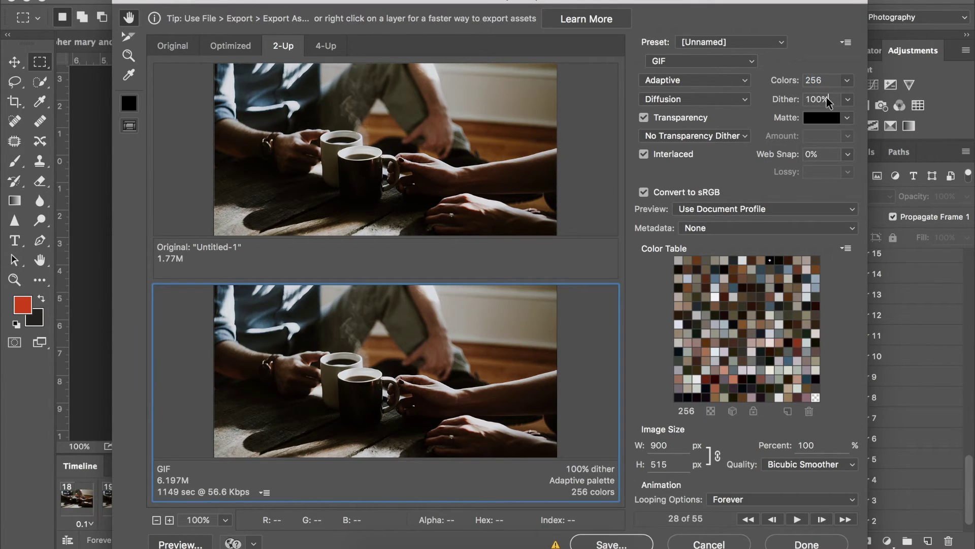
left_click(850, 100)
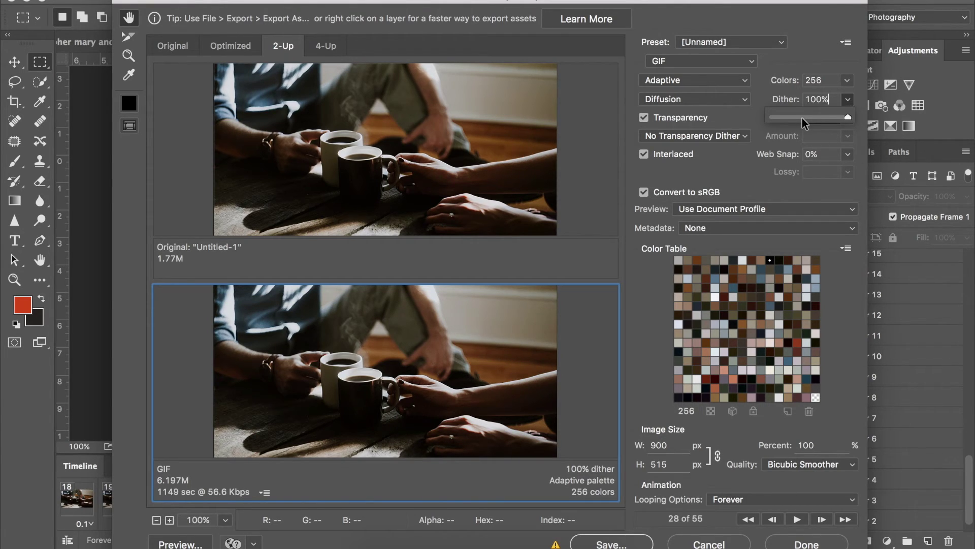
Try 40% and 0% dither, then return it to 100% with Diffusion kept.
left_click(803, 117)
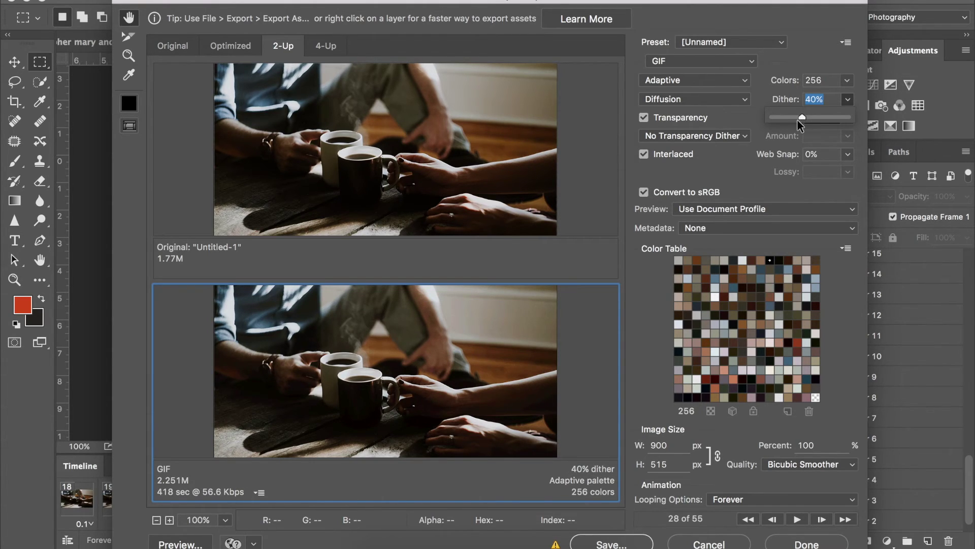
left_click(772, 118)
left_click_drag(771, 118, 859, 126)
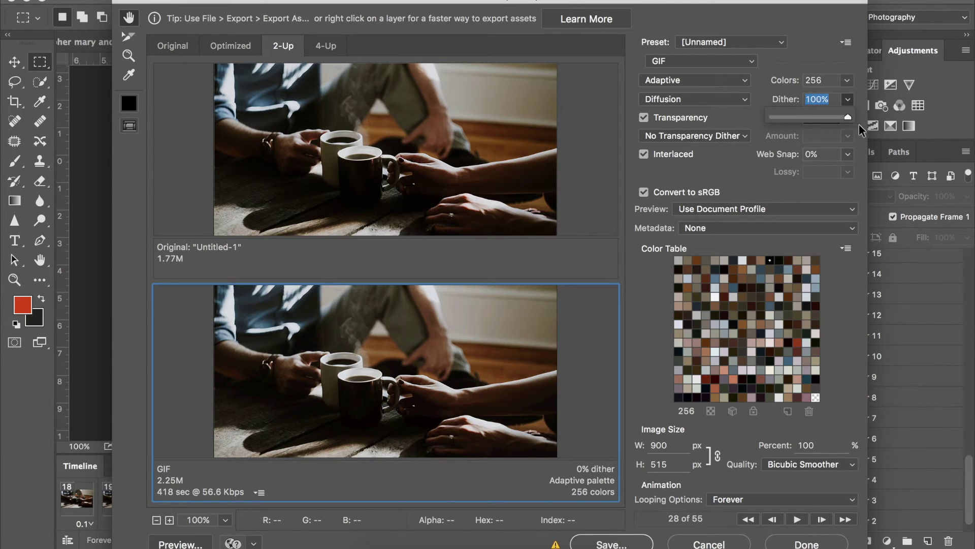
left_click(849, 99)
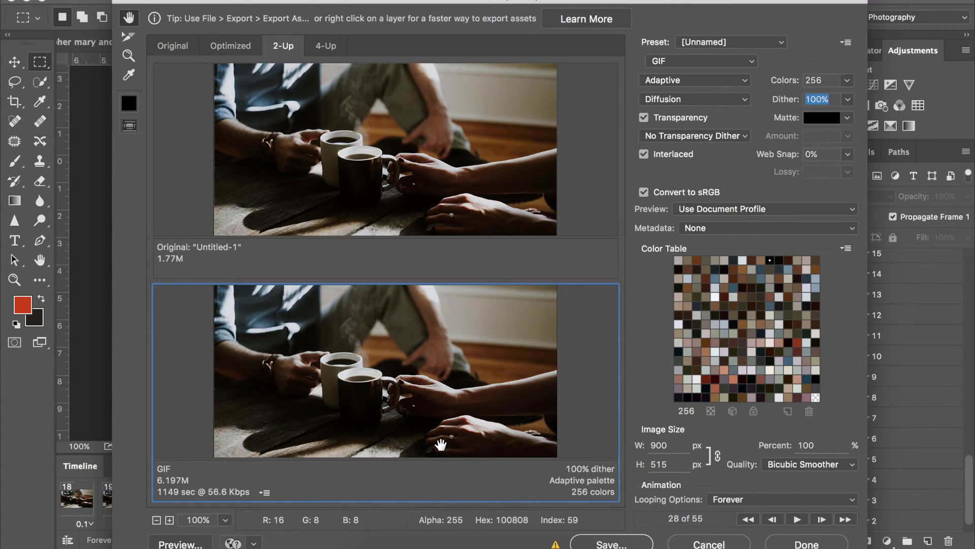
left_click(703, 100)
left_click(702, 98)
Keep the Adaptive palette and preview the optimized GIF in a web browser.
left_click(743, 85)
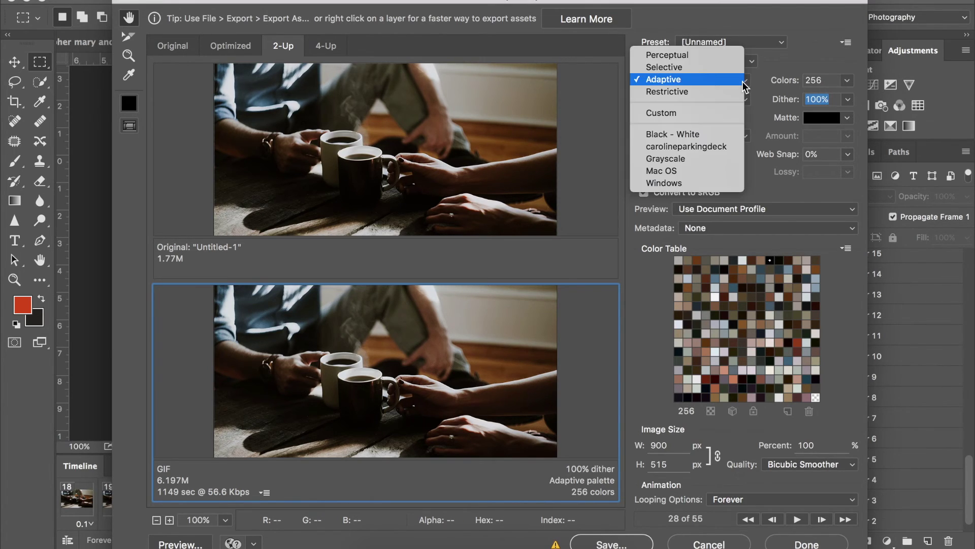
left_click(744, 86)
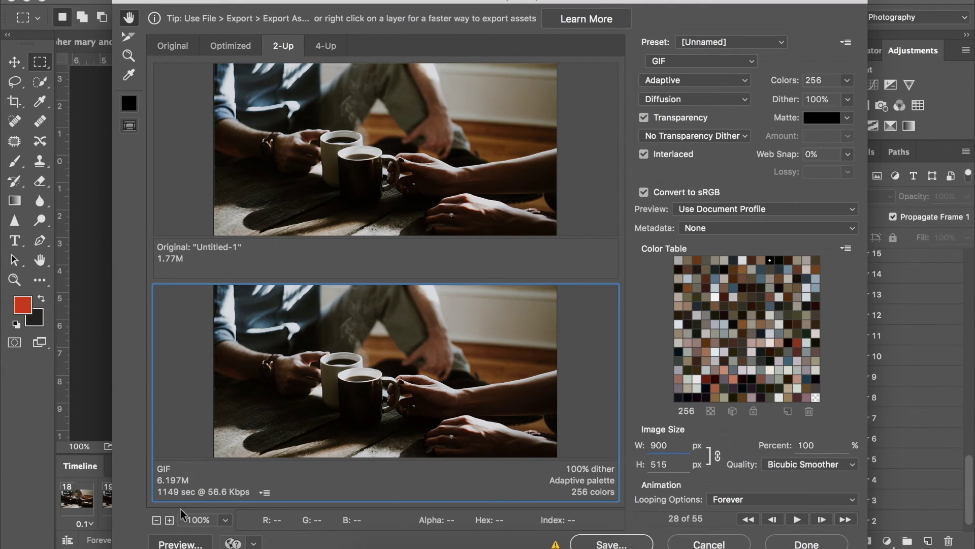
left_click(202, 543)
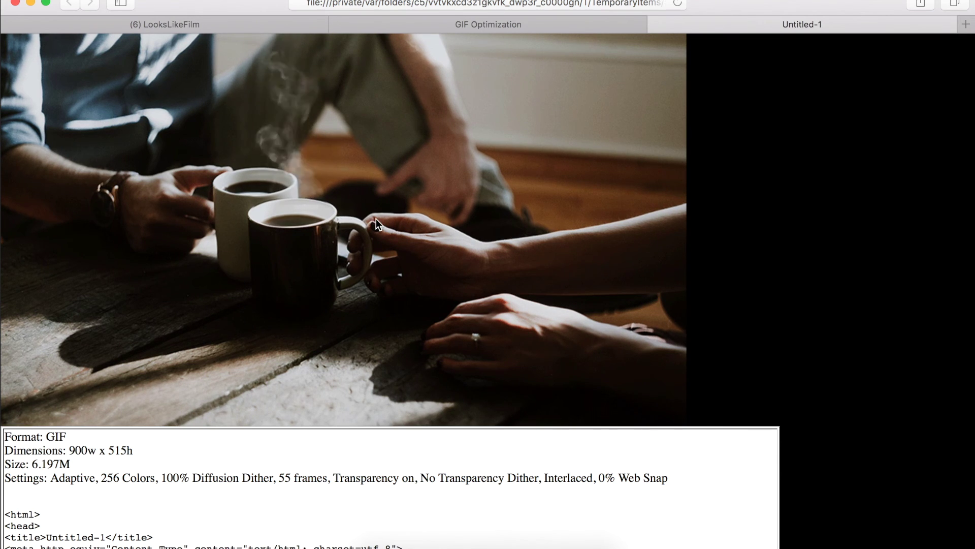
Return from the Safari preview to Photoshop's Save for Web dialog.
left_click(446, 546)
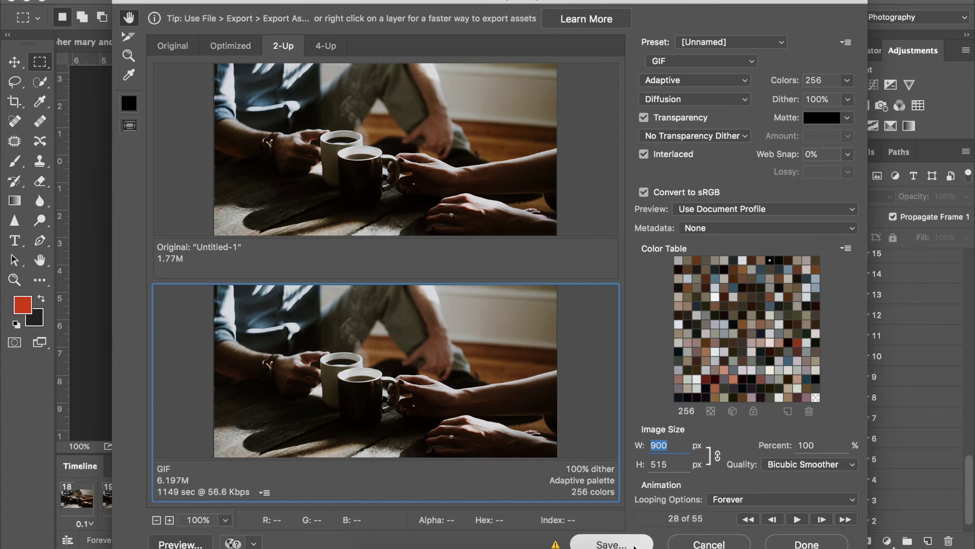
Save the optimized GIF on the Desktop as steamyyyyyyyyyyyyyyy.gif.
left_click(612, 544)
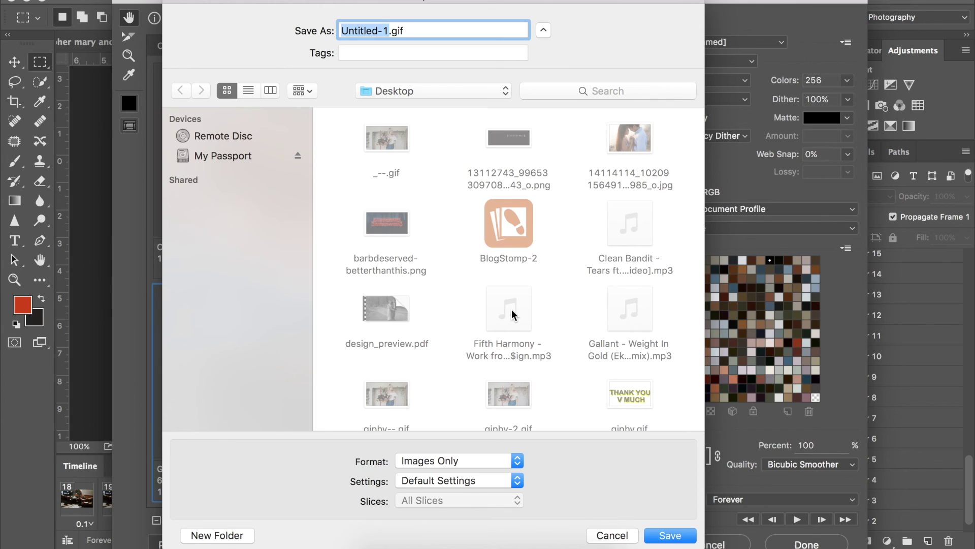
type("ste")
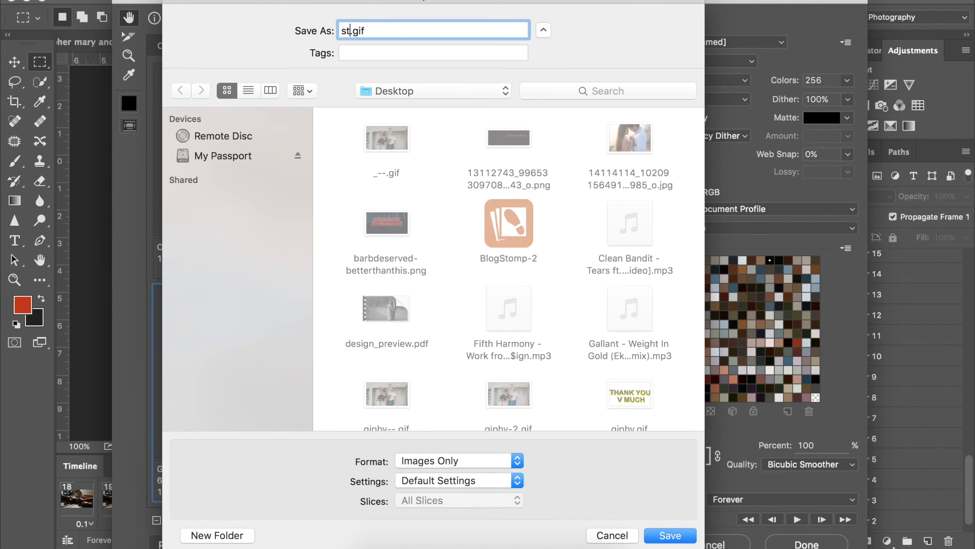
type("amyyyyyyyyyyyyyyy")
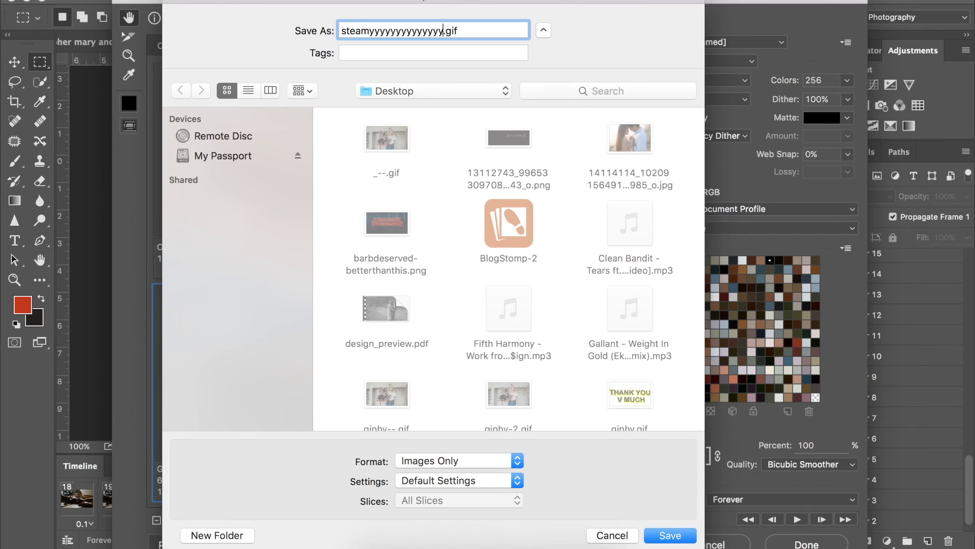
key("Return")
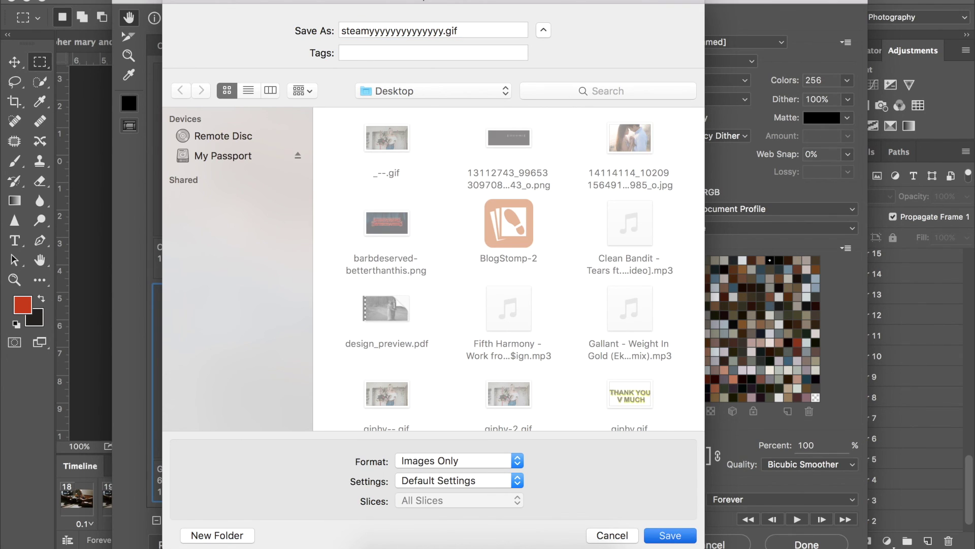
key("Return")
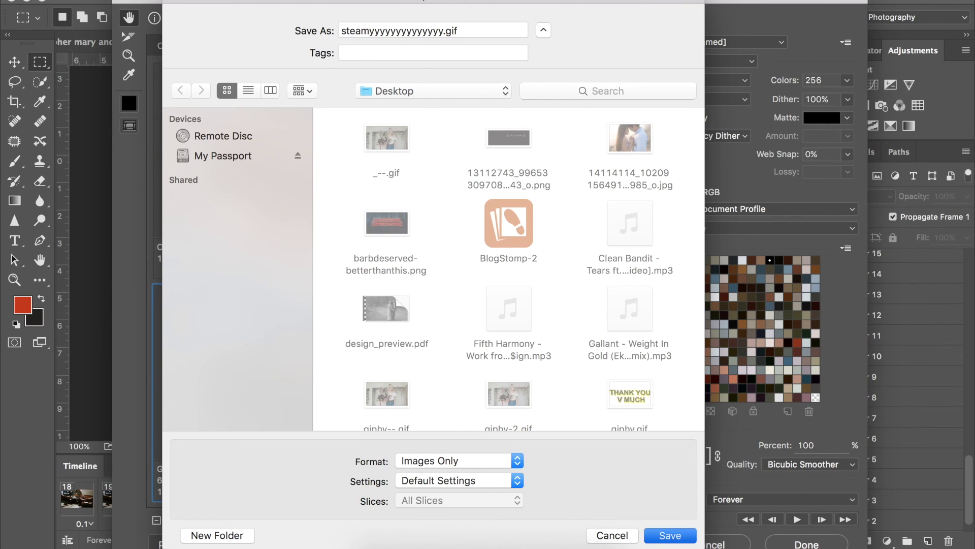